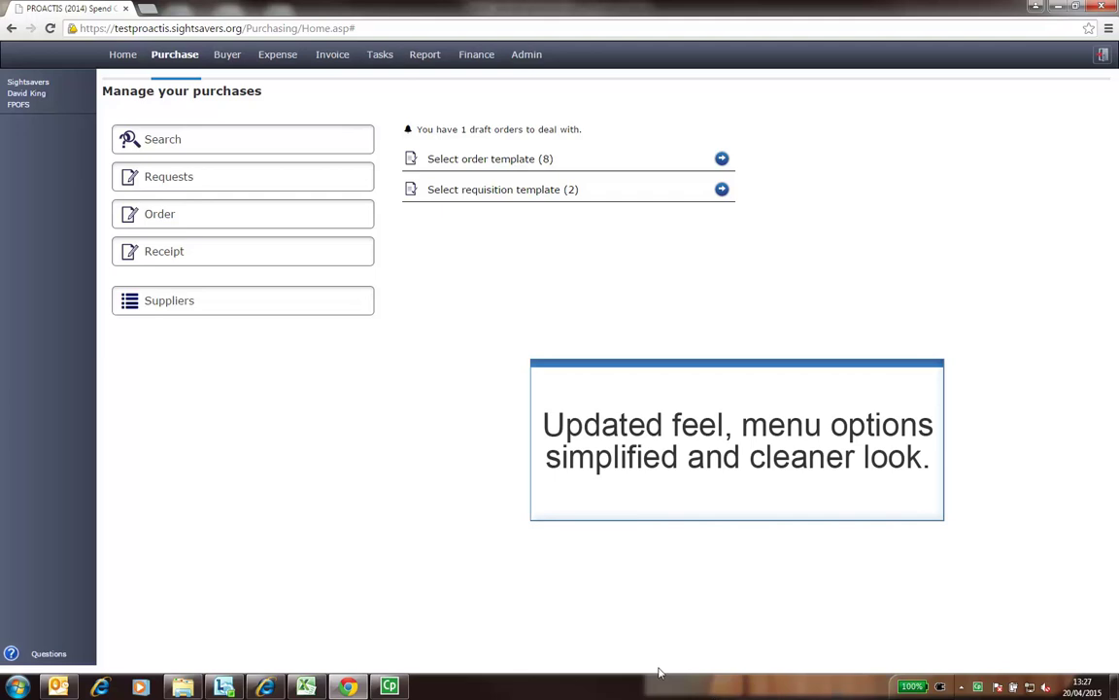
- View the Expense and Invoice areas to review their available options
{"action": "left_click", "coordinate": [280, 59]}
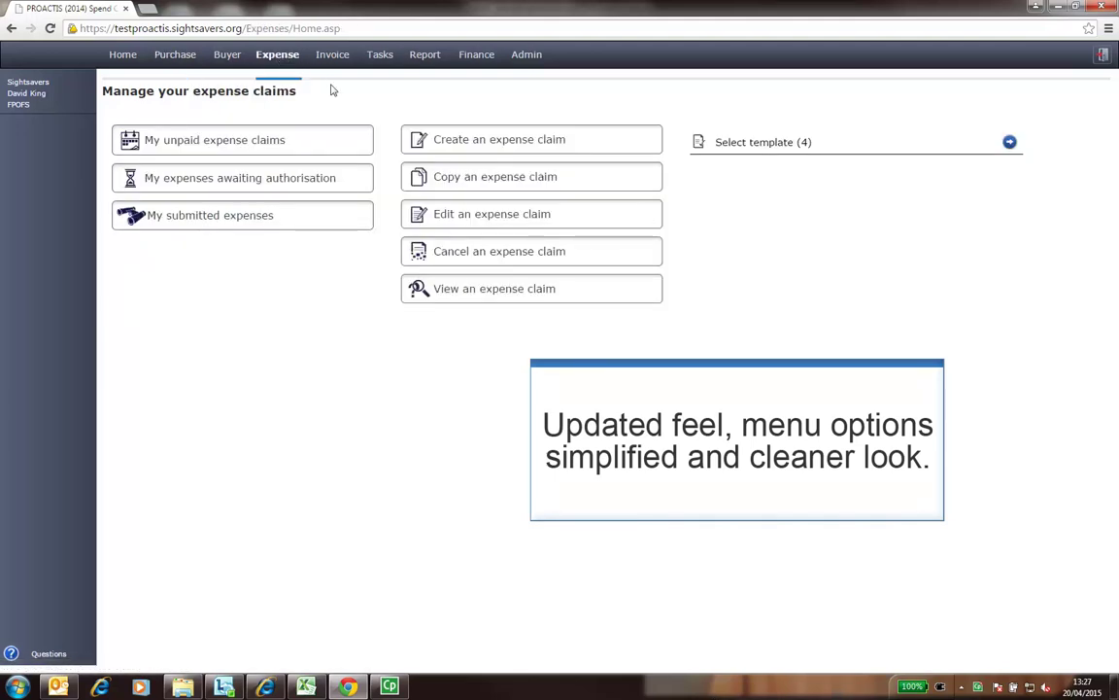
{"action": "left_click", "coordinate": [331, 54]}
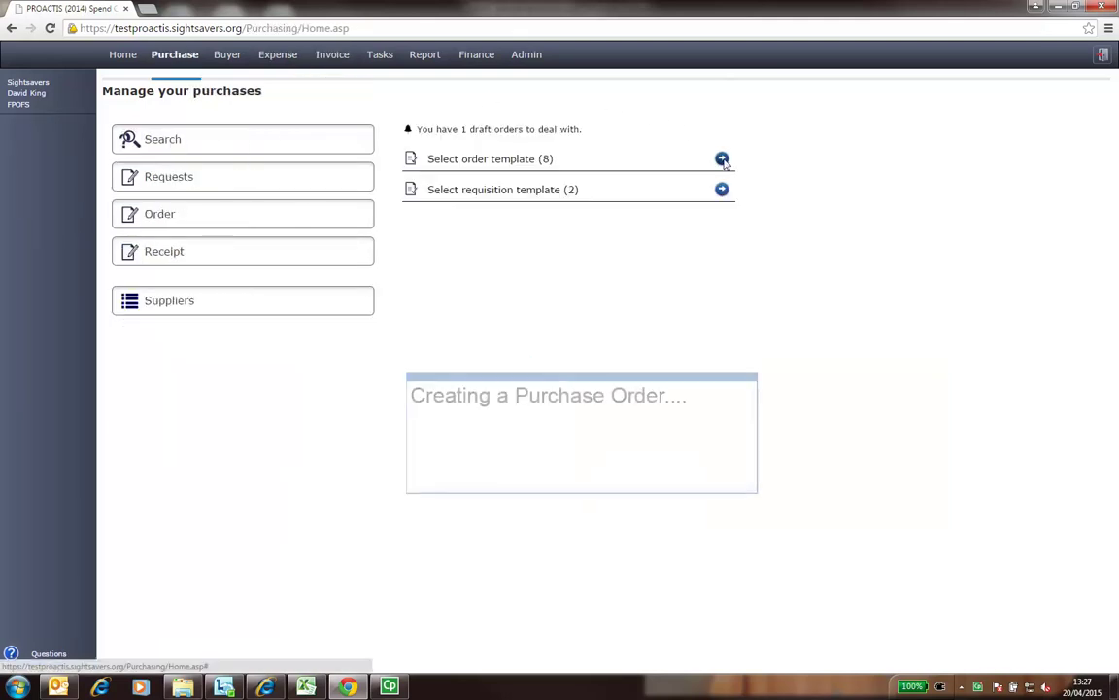
- Start a purchase order from the UK - Finance, Planning & Operations template with Lake Financial Systems & Consultancy Ltd as the supplier
{"action": "left_click", "coordinate": [722, 159]}
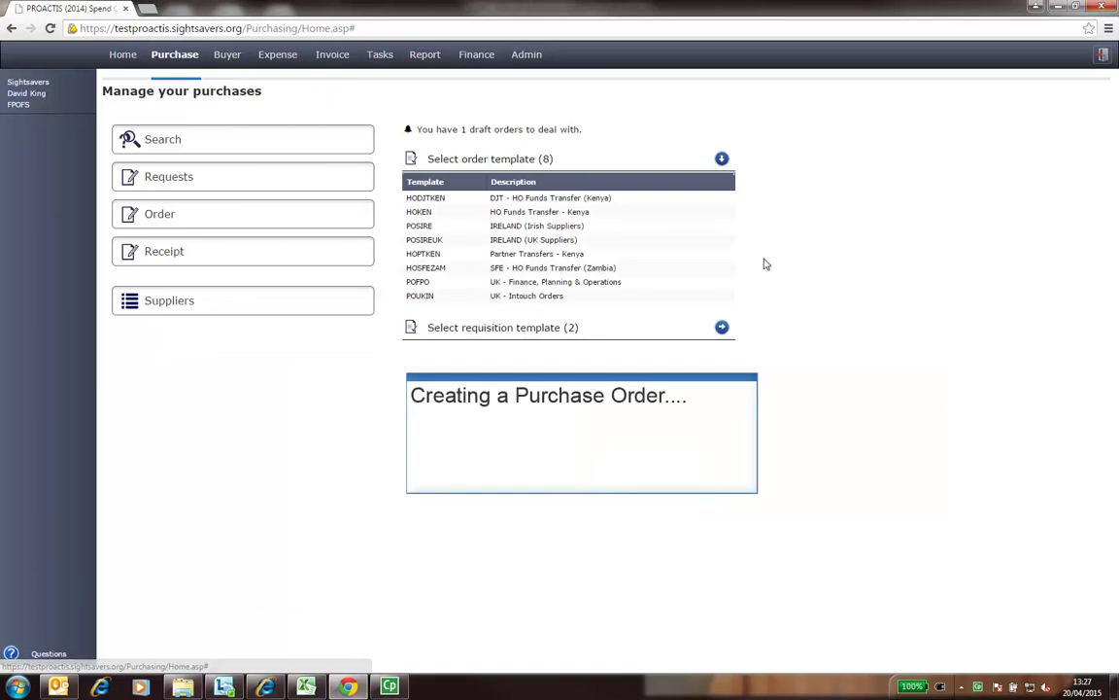
{"action": "left_click", "coordinate": [601, 289]}
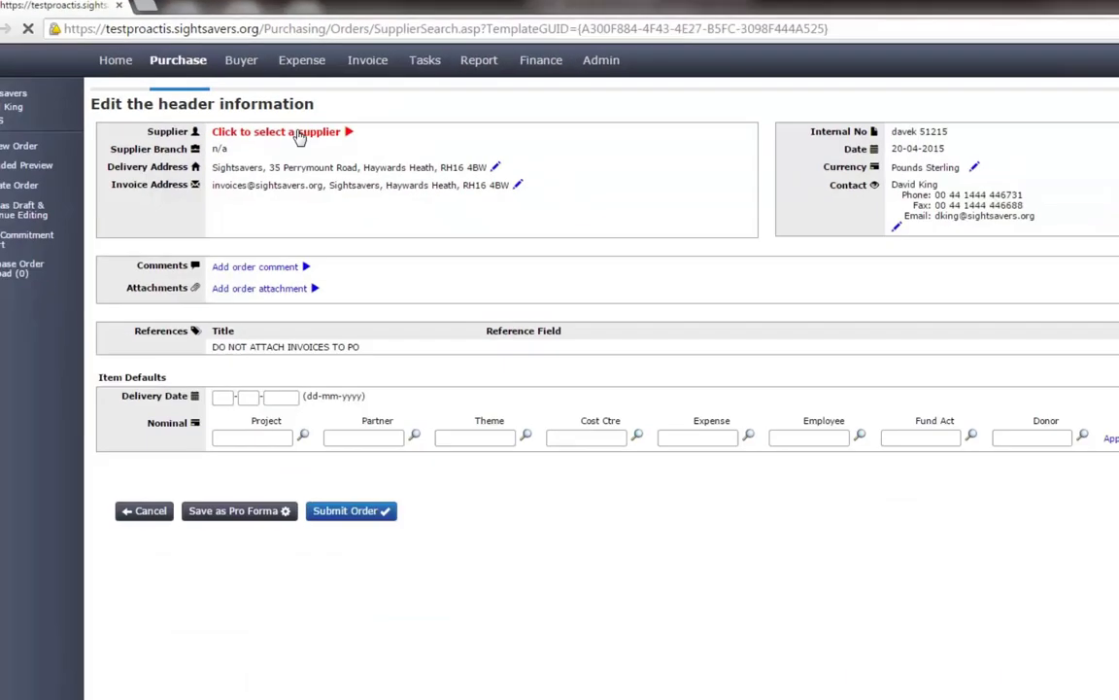
{"action": "left_click", "coordinate": [476, 283]}
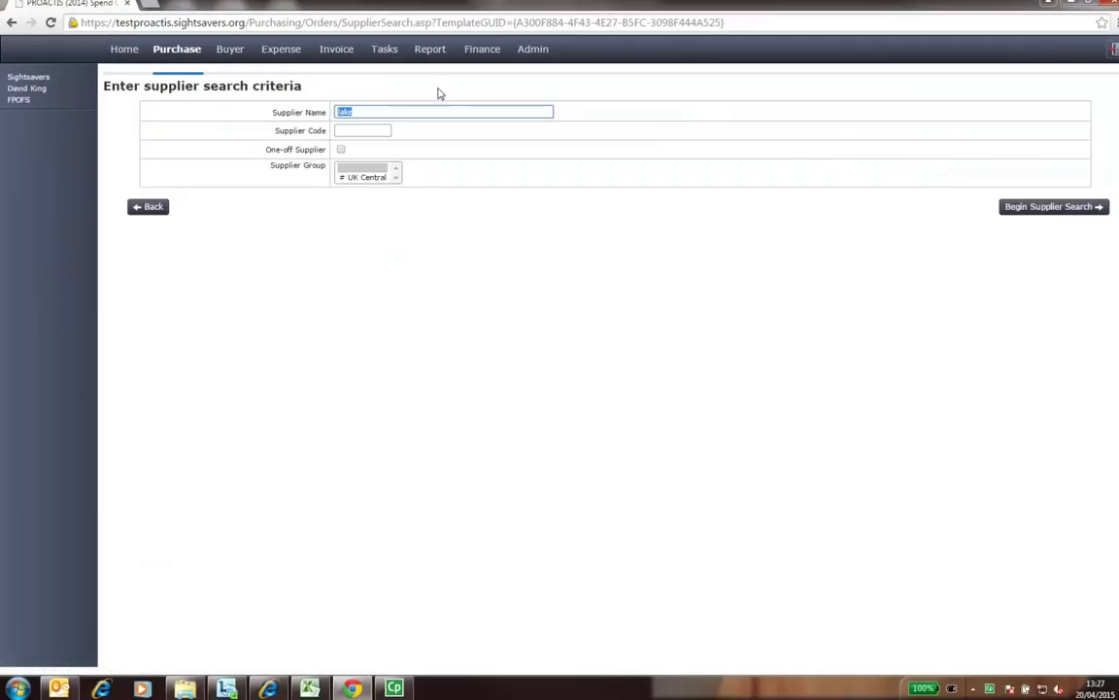
{"action": "left_click", "coordinate": [1023, 209]}
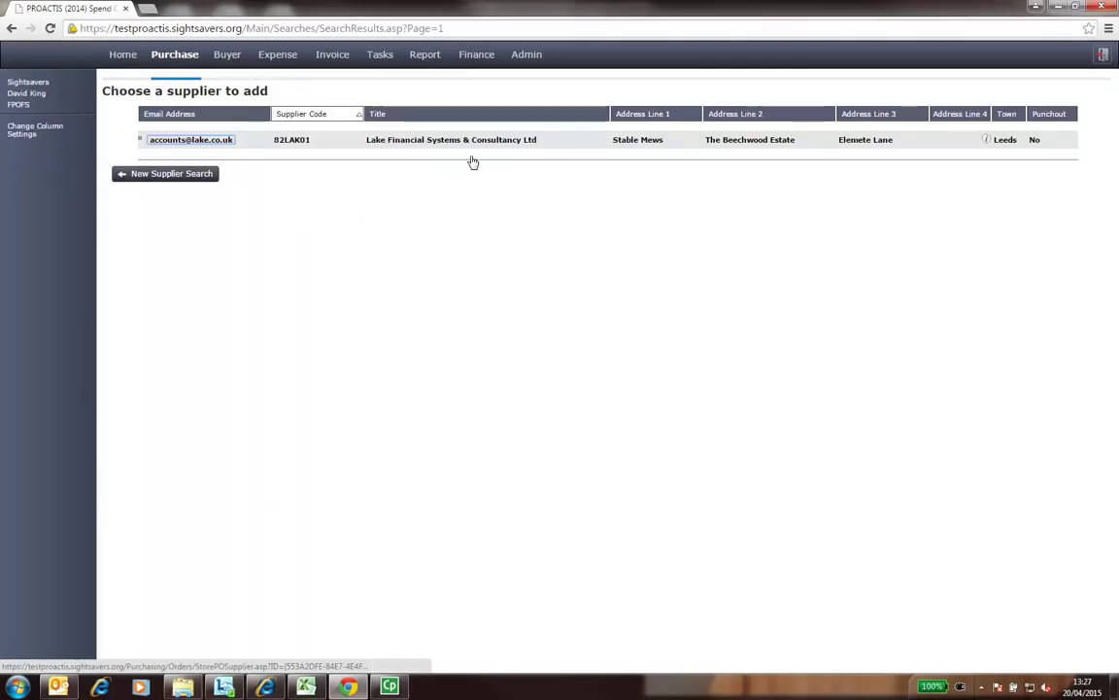
{"action": "left_click", "coordinate": [472, 144]}
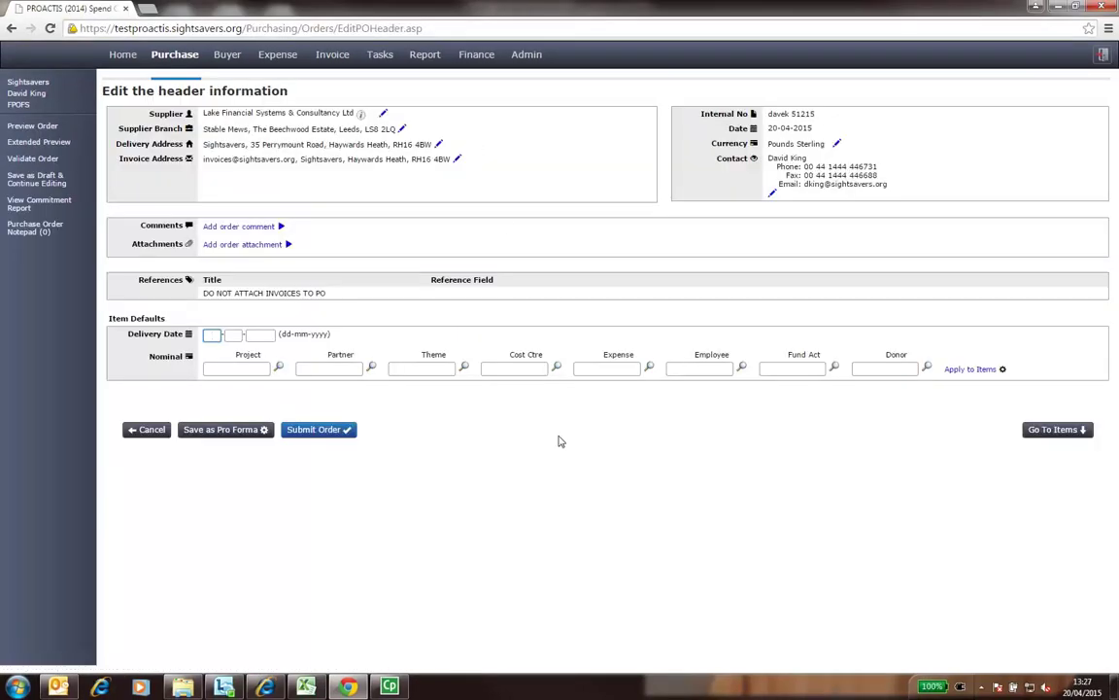
- Search the items for the purchase order and add the generic item #GEN# as an order line
{"action": "left_click", "coordinate": [1032, 429]}
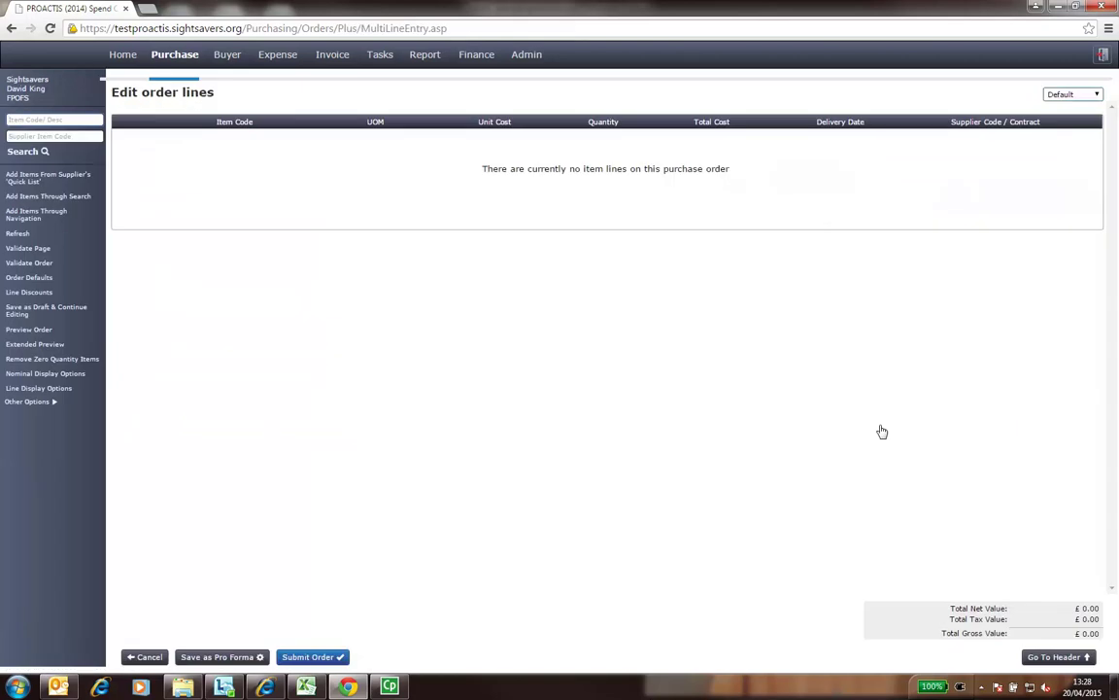
{"action": "left_click", "coordinate": [41, 152]}
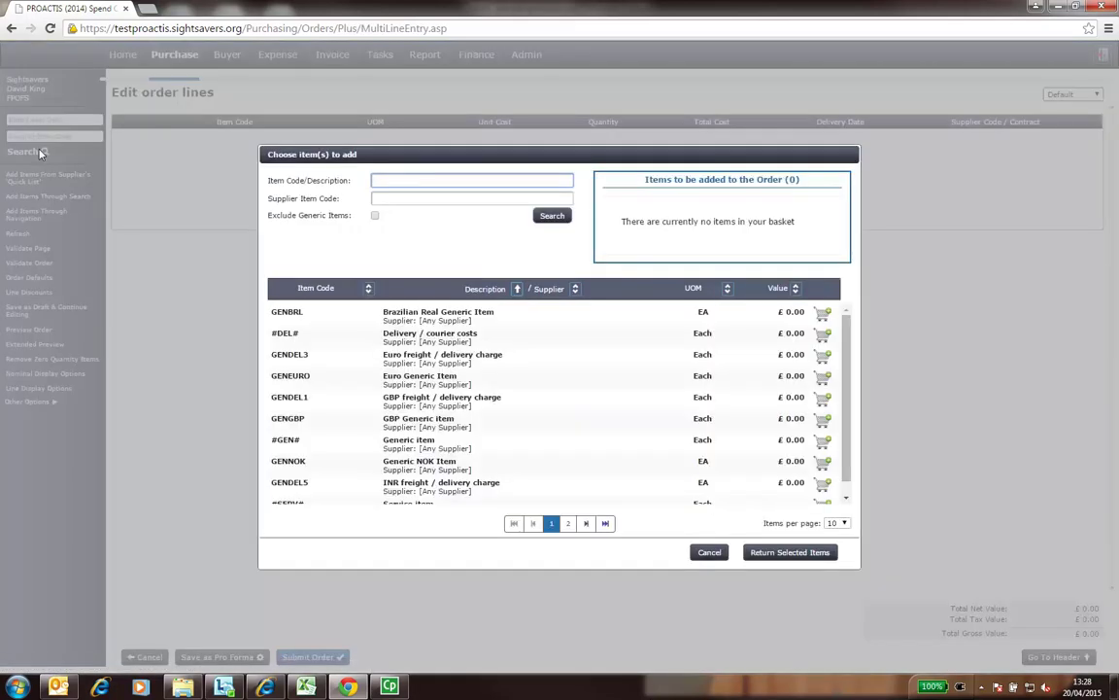
{"action": "left_click", "coordinate": [428, 443]}
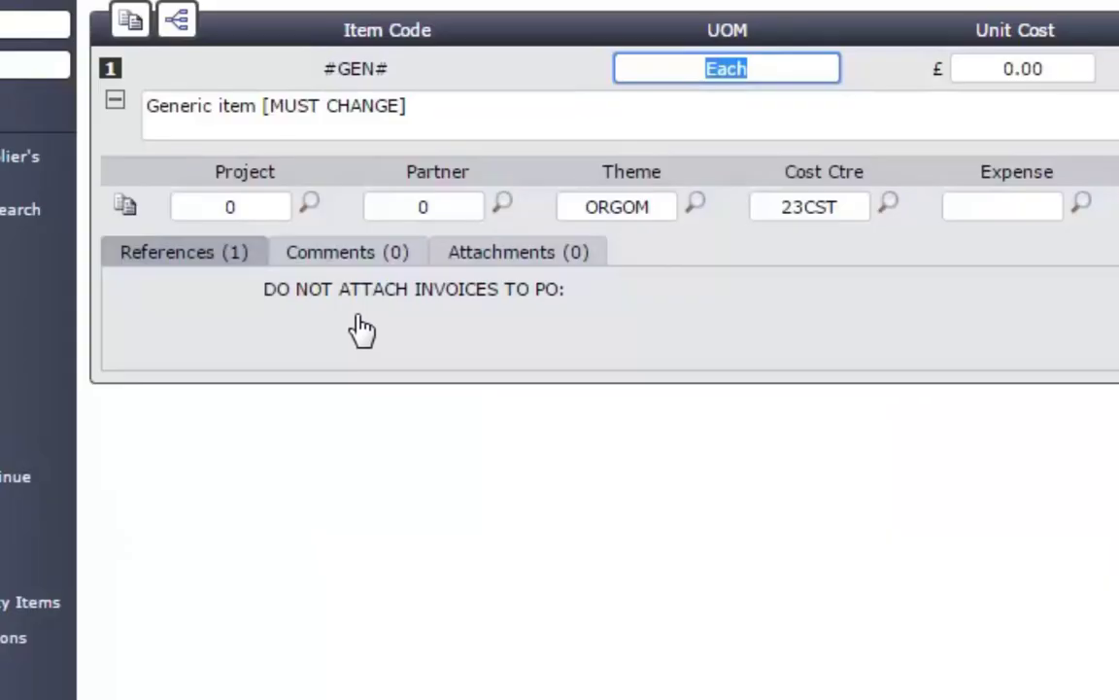
- Add the comment "test comment" to the generic item line and return to its references
{"action": "left_click", "coordinate": [359, 261]}
{"action": "type", "text": "test comment"}
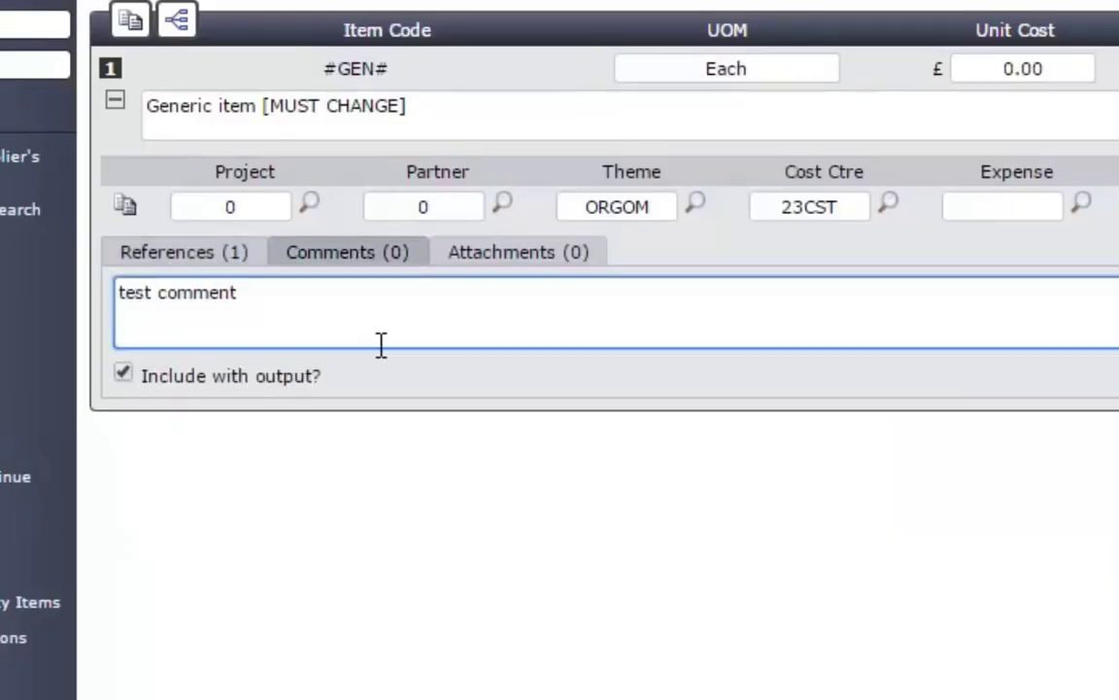
{"action": "left_click", "coordinate": [201, 256]}
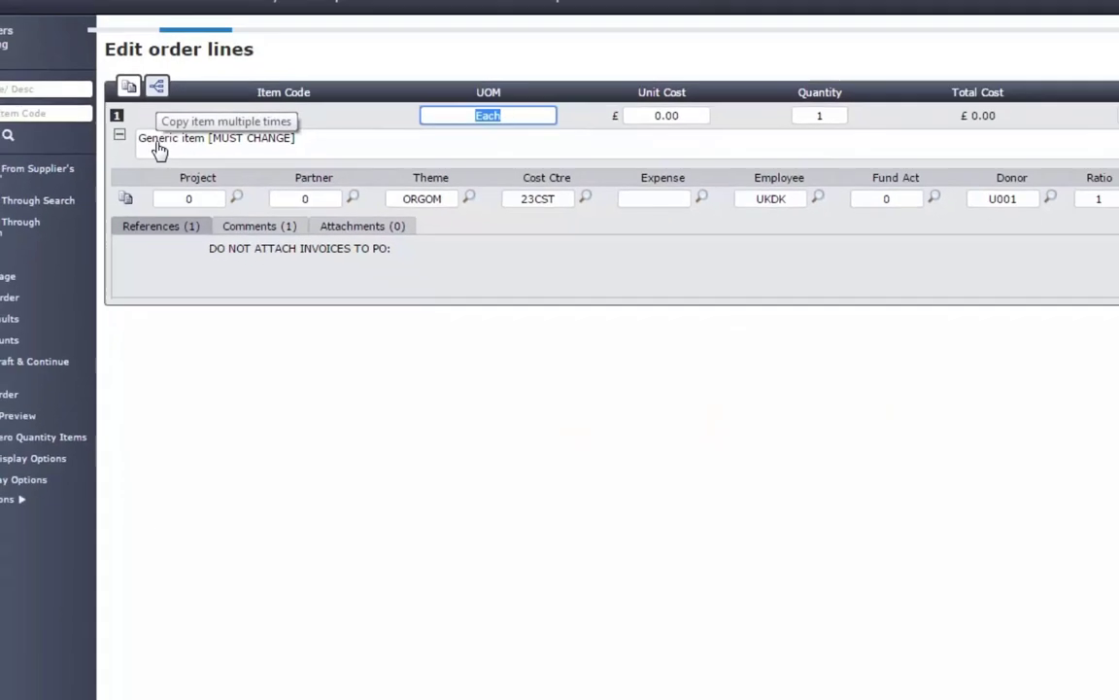
- Make 3 additional copies of the generic item line, and expand the second and fourth order lines
{"action": "left_click", "coordinate": [156, 86]}
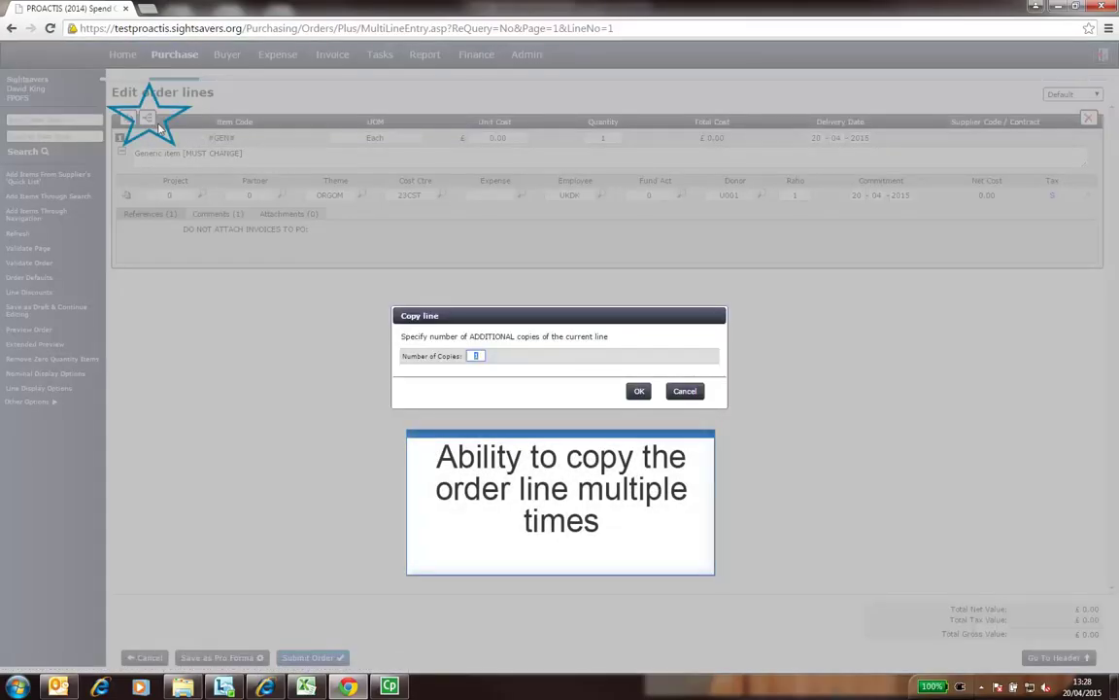
{"action": "type", "text": "3"}
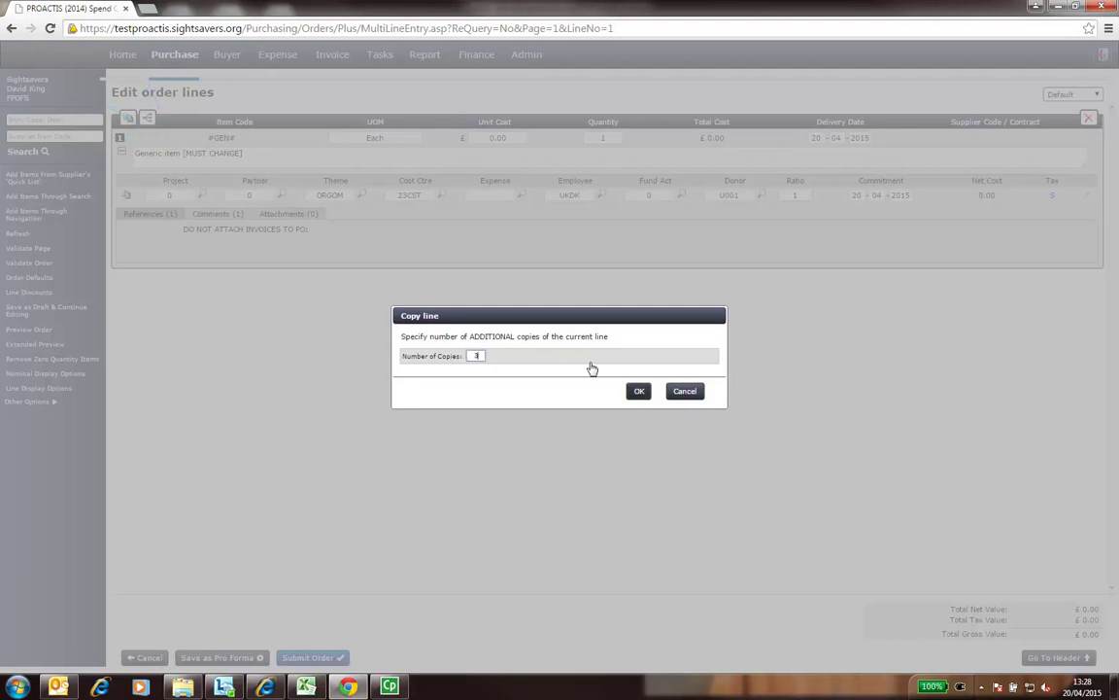
{"action": "left_click", "coordinate": [638, 390]}
{"action": "left_click", "coordinate": [301, 318]}
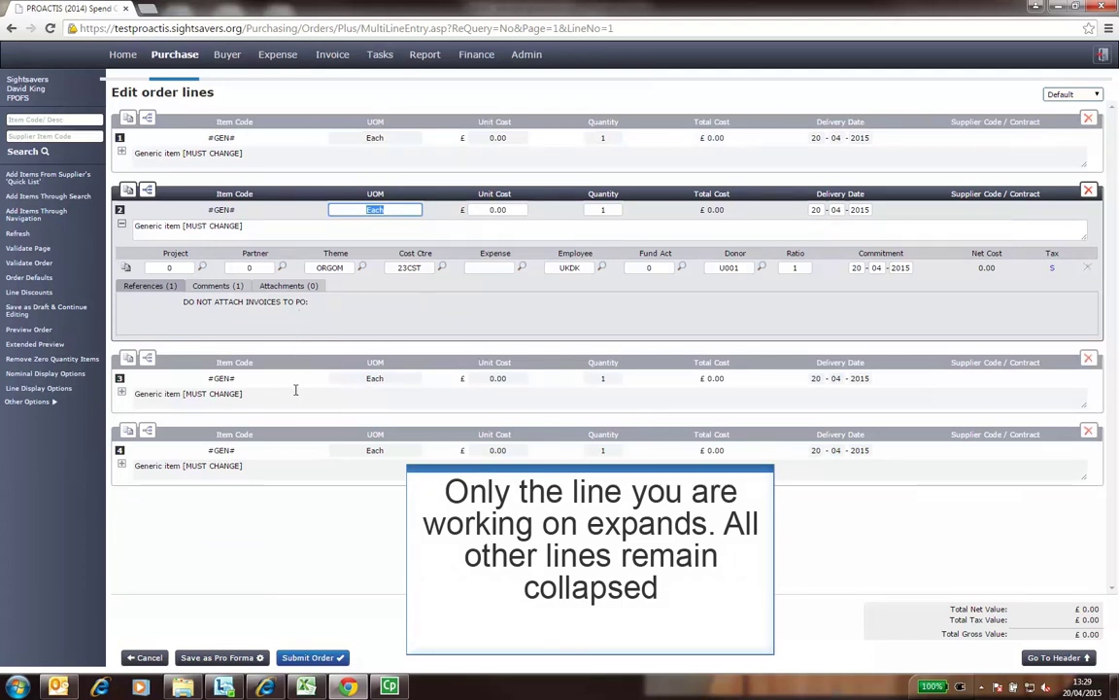
{"action": "left_click", "coordinate": [288, 464]}
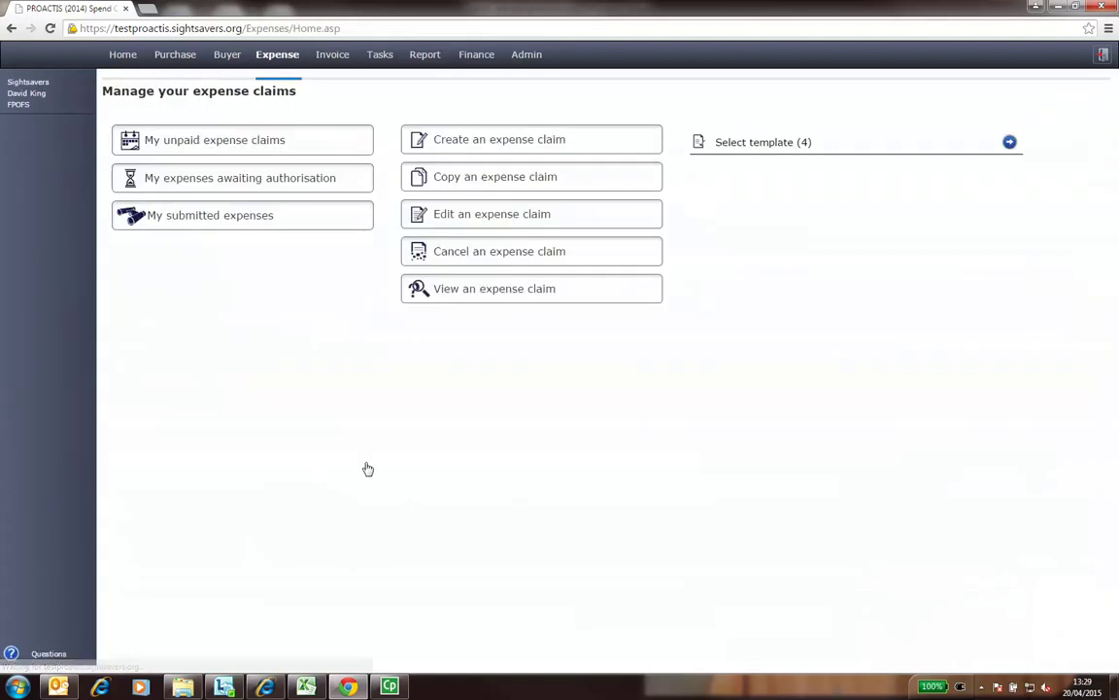
- Start an expense claim from the Expenses UK template and add Cycle Mileage Claim, Taxi Fares - To or From Airport and Vehicle Hire
{"action": "left_click", "coordinate": [1010, 142]}
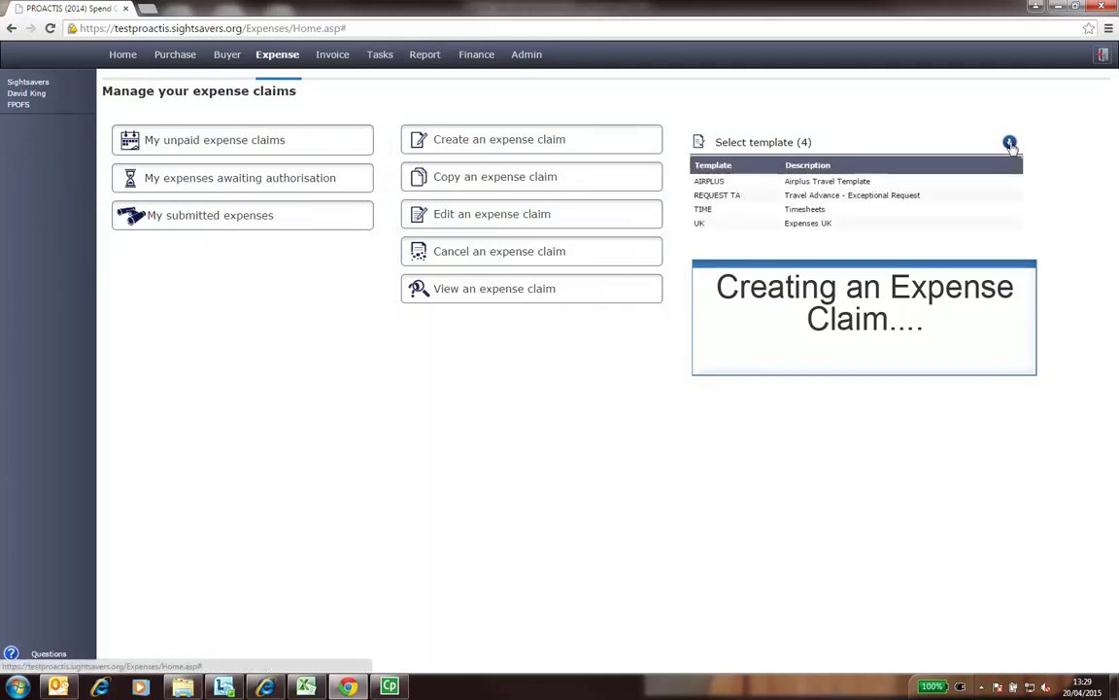
{"action": "left_click", "coordinate": [805, 225]}
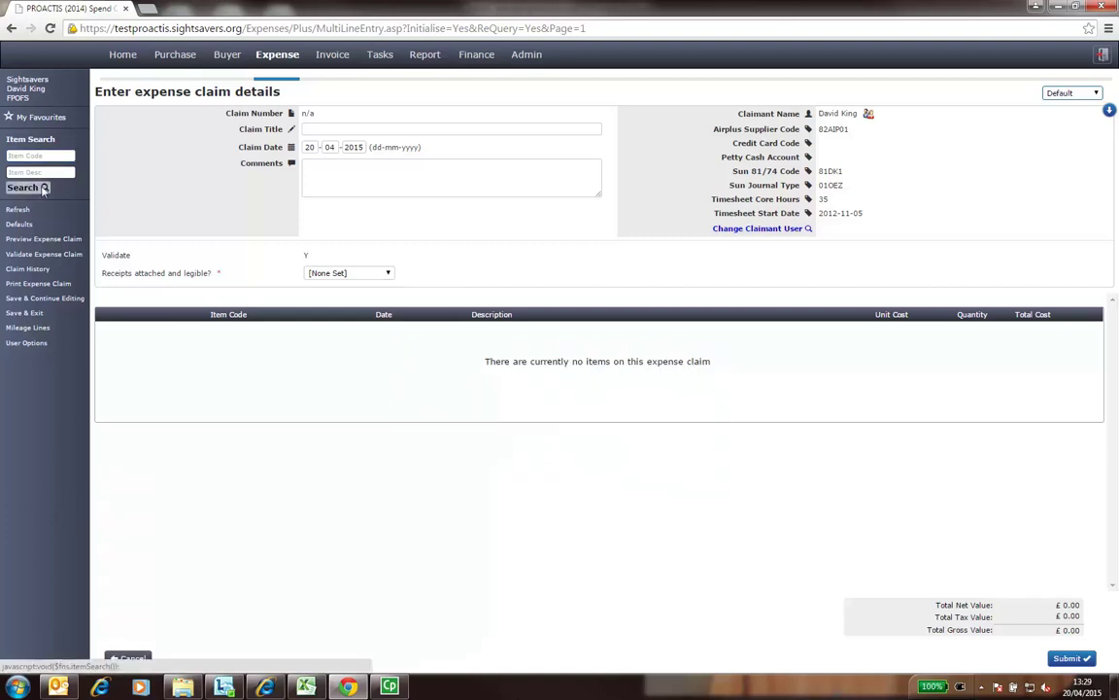
{"action": "left_click", "coordinate": [31, 139]}
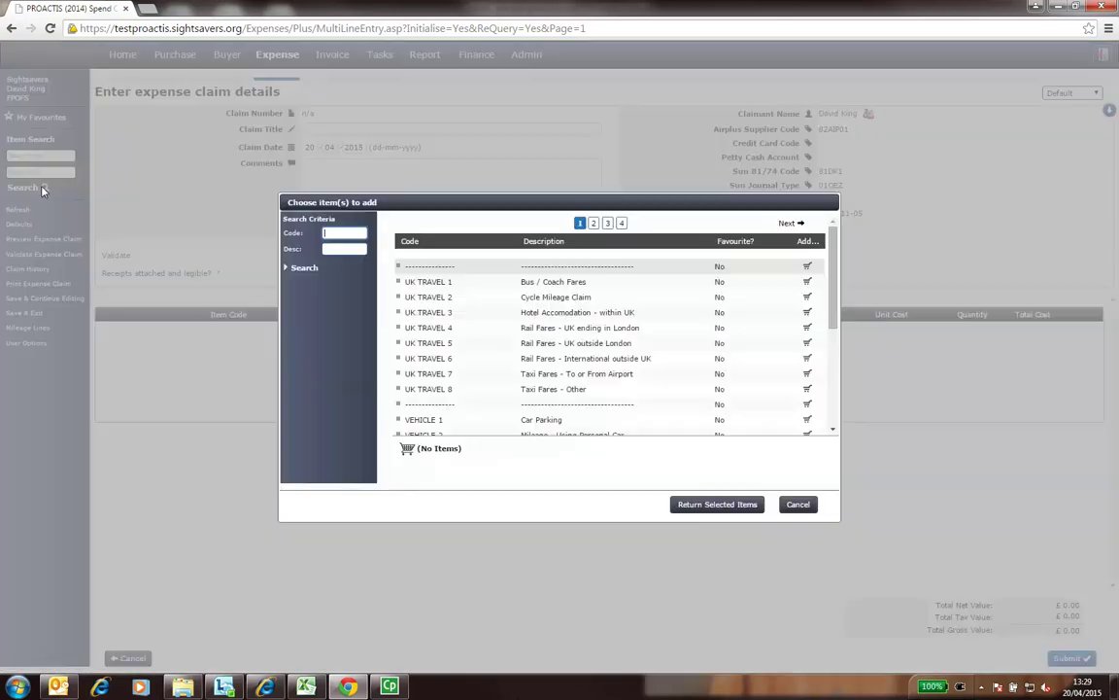
{"action": "left_click", "coordinate": [807, 300]}
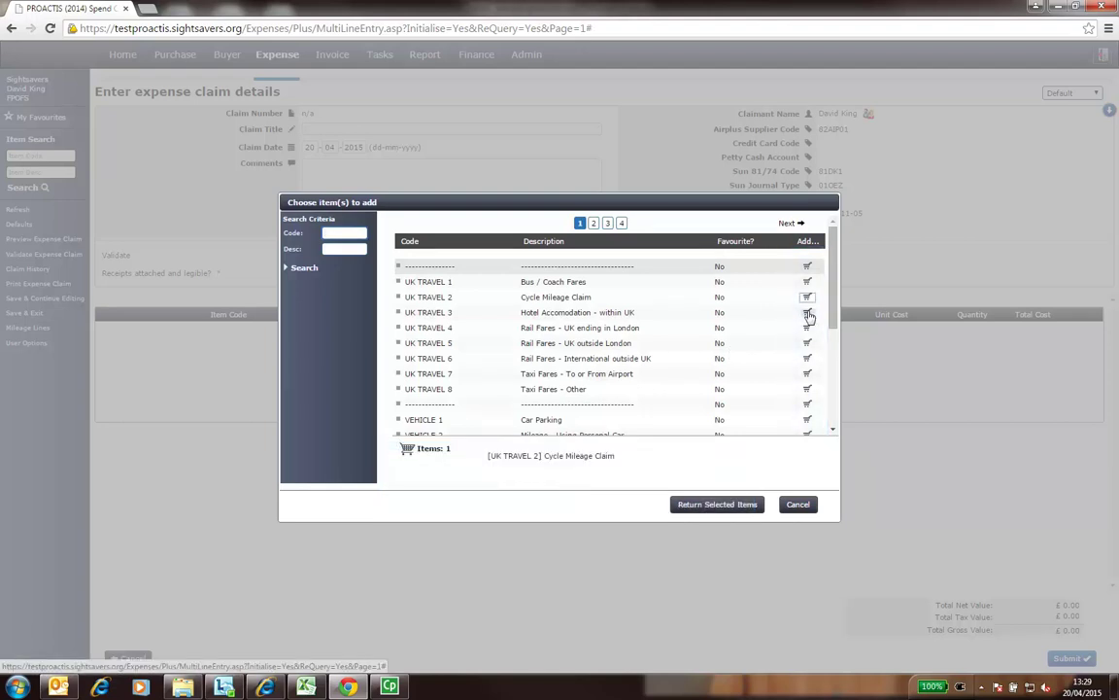
{"action": "left_click", "coordinate": [807, 376]}
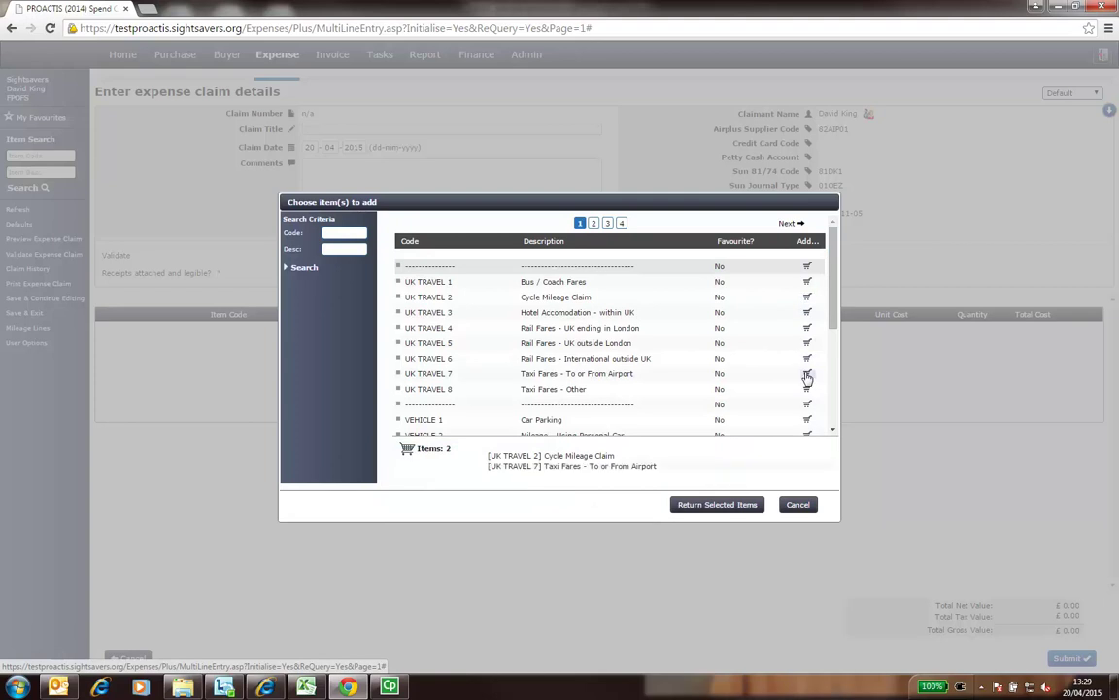
{"action": "left_click_drag", "start_coordinate": [831, 319], "coordinate": [832, 388]}
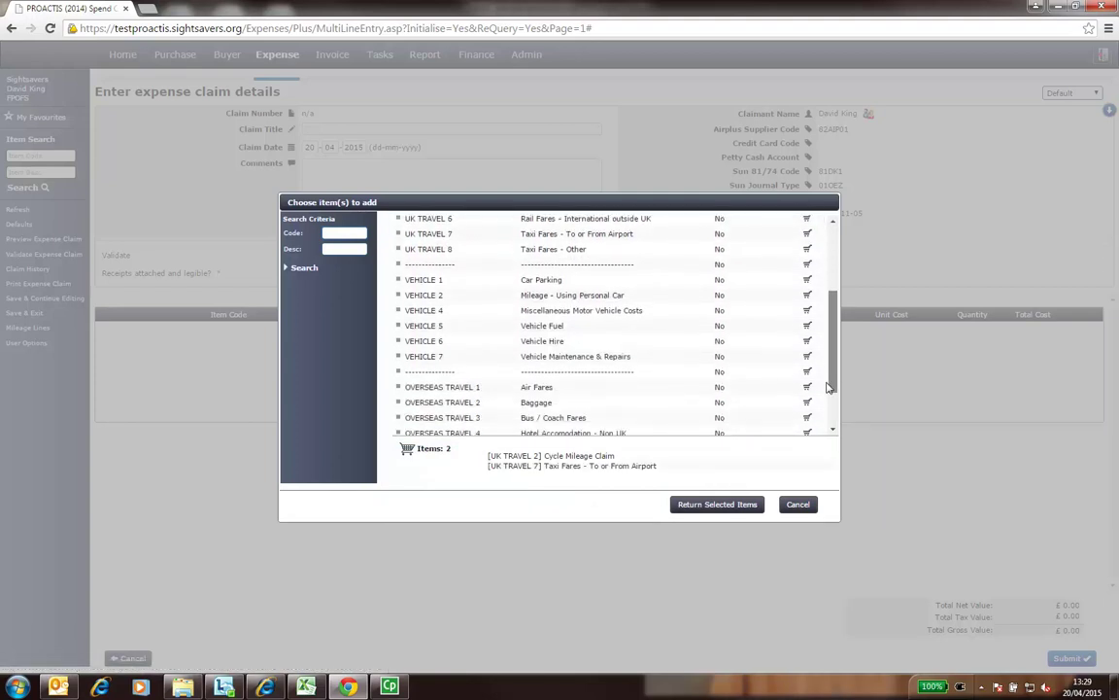
{"action": "left_click", "coordinate": [808, 342]}
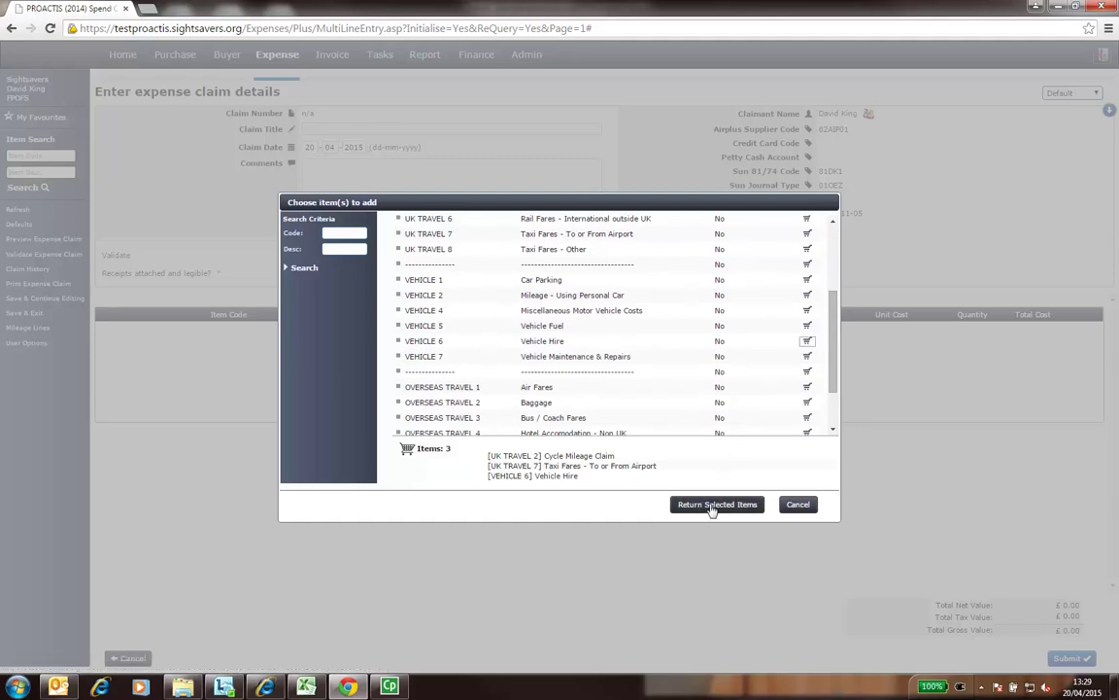
{"action": "left_click", "coordinate": [712, 505]}
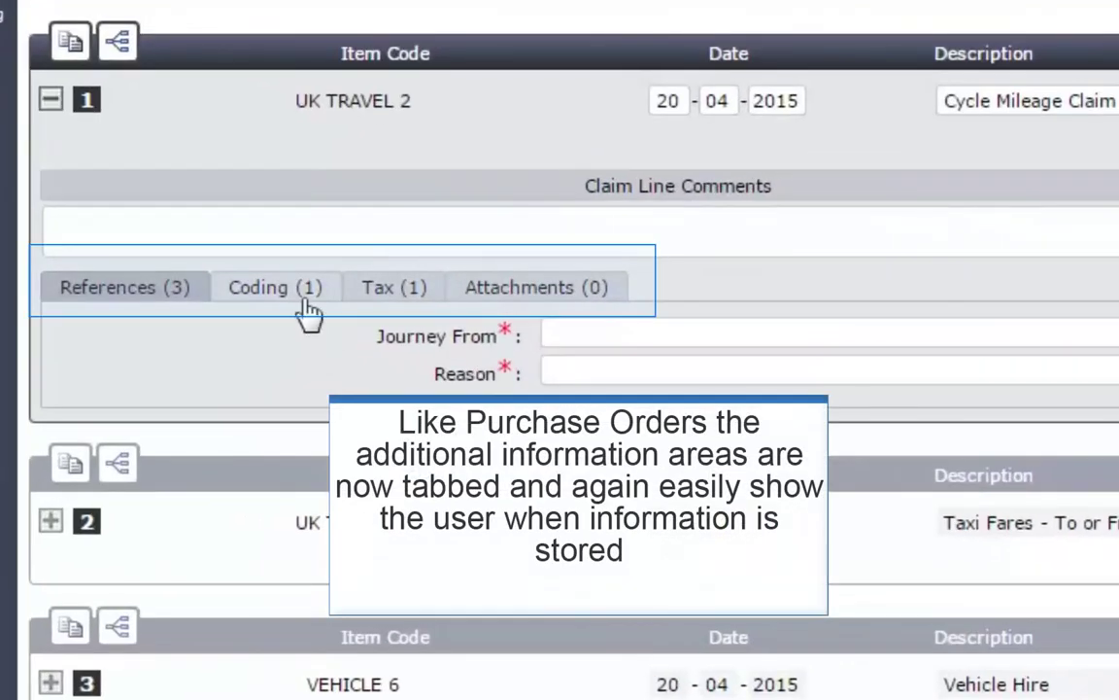
- View the coding and attachments of the Cycle Mileage Claim line, and collapse the claim header
{"action": "left_click", "coordinate": [309, 294]}
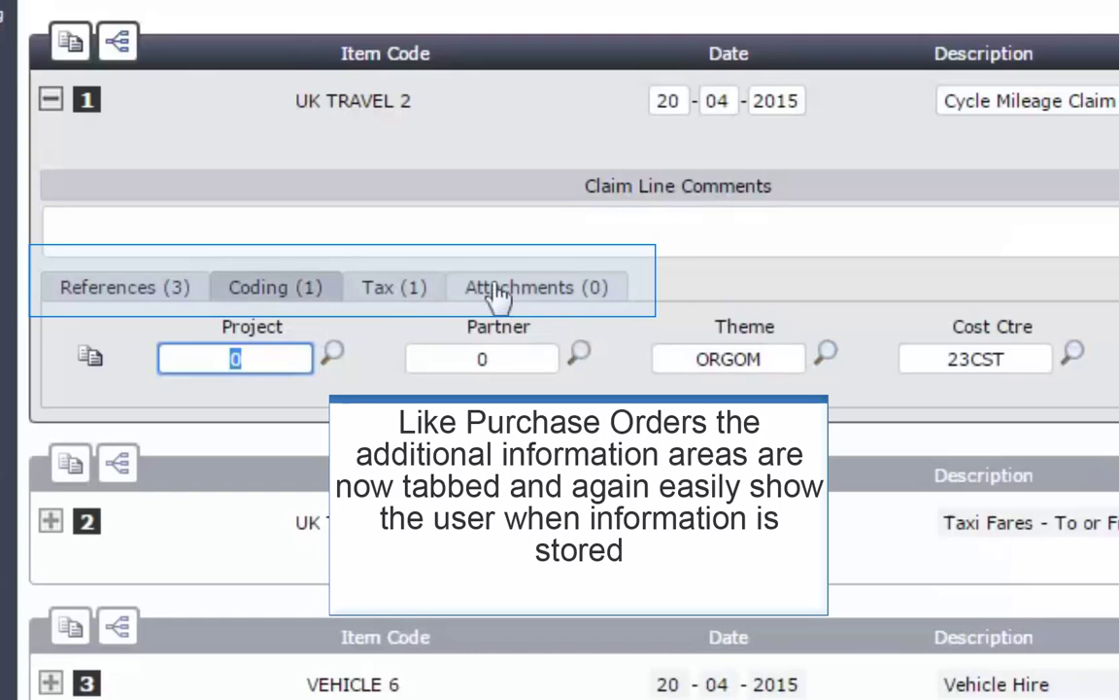
{"action": "left_click", "coordinate": [539, 293]}
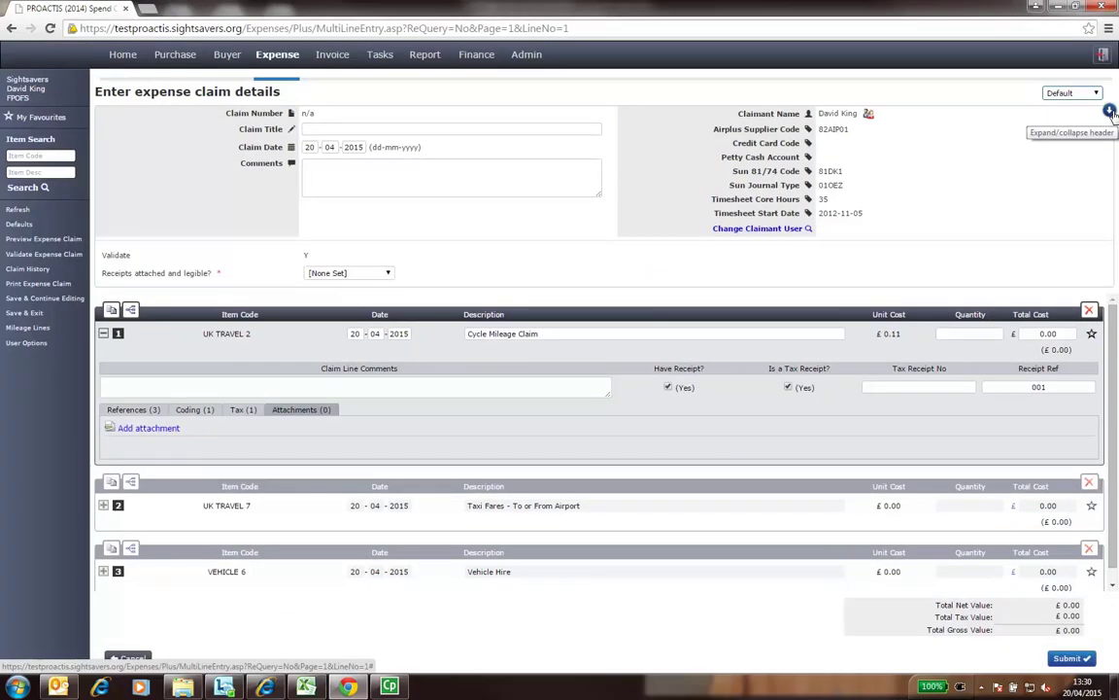
{"action": "left_click", "coordinate": [1099, 232]}
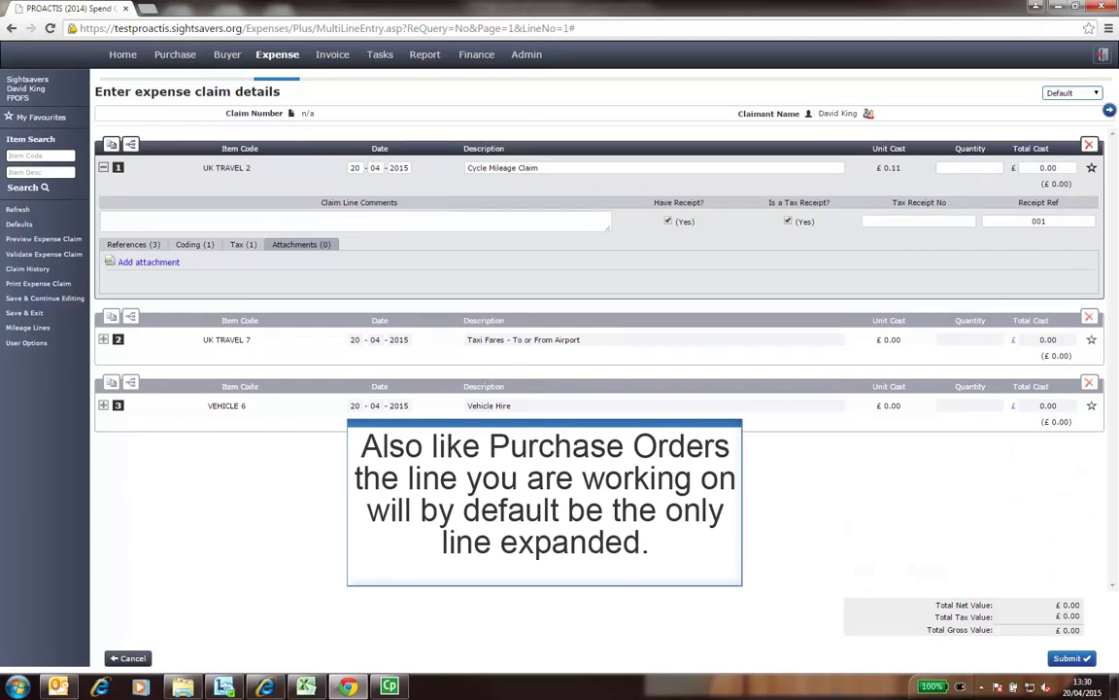
- Open the Lake Financial Systems & Consultancy Ltd invoice discrepancy from the outstanding tasks, review it and return to the list
{"action": "left_click", "coordinate": [379, 55]}
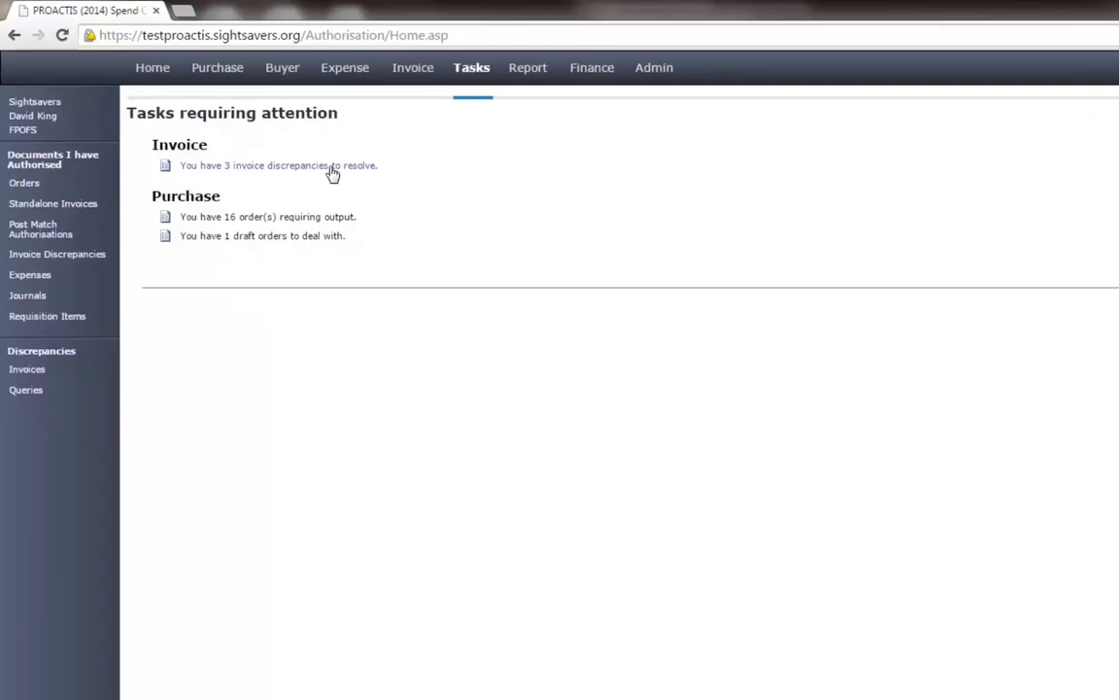
{"action": "left_click", "coordinate": [332, 172]}
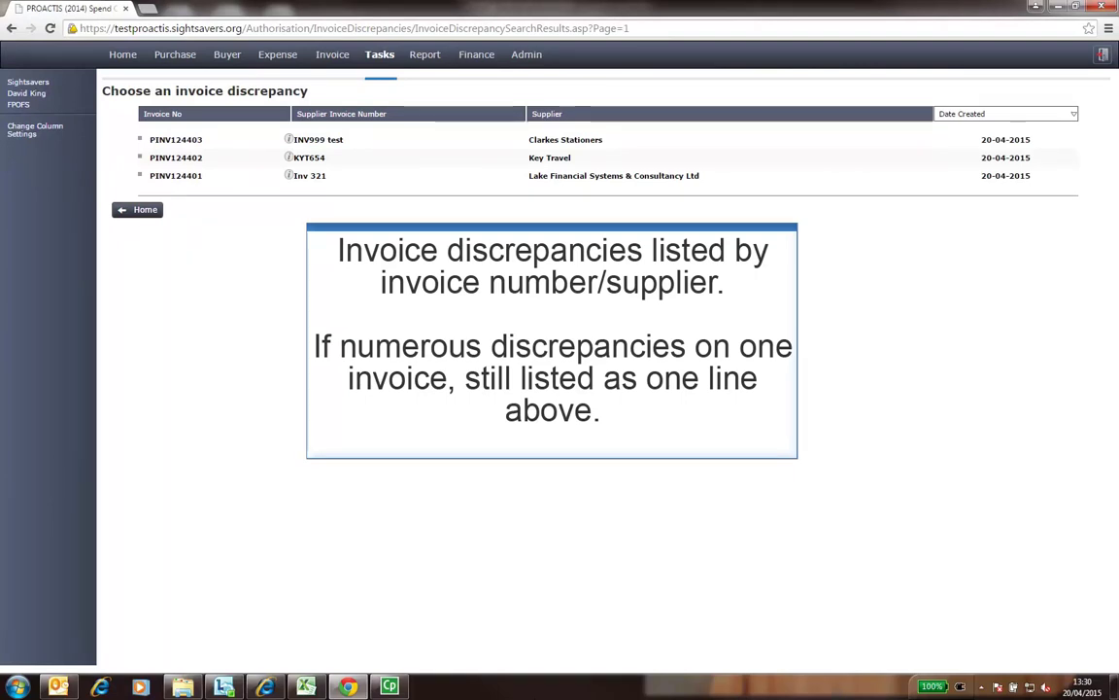
{"action": "left_click", "coordinate": [587, 180]}
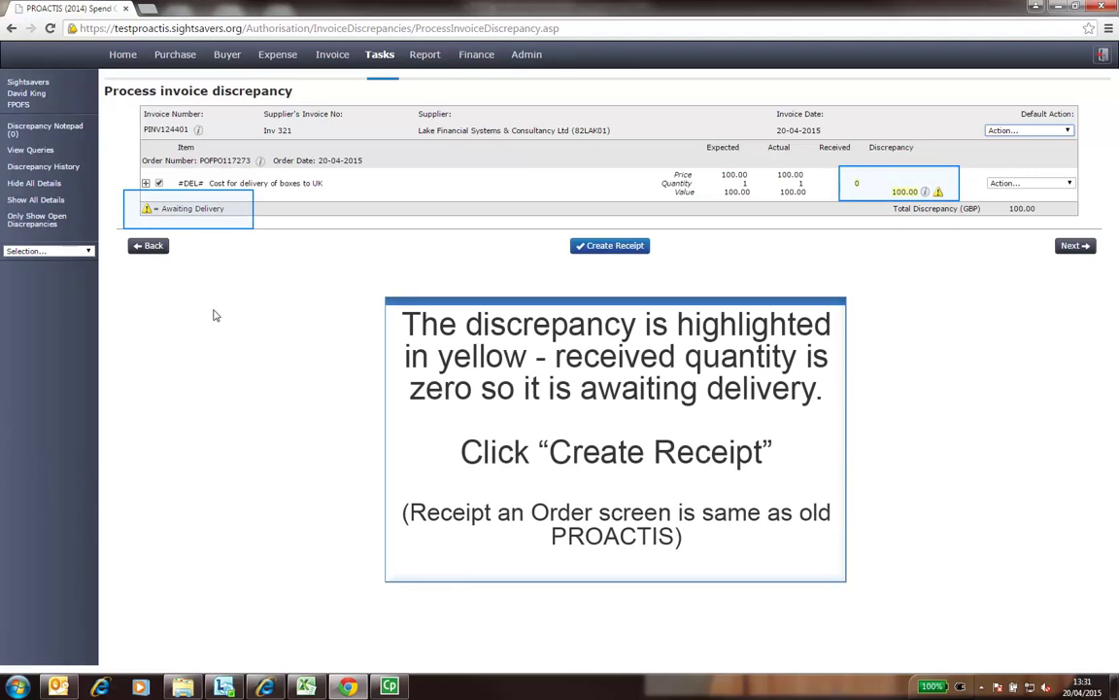
{"action": "left_click", "coordinate": [150, 249]}
- Set the Key Travel flight discrepancy to Submit for Authorisation with the comment "Unexpected price increase due to time of travel."
{"action": "left_click", "coordinate": [539, 158]}
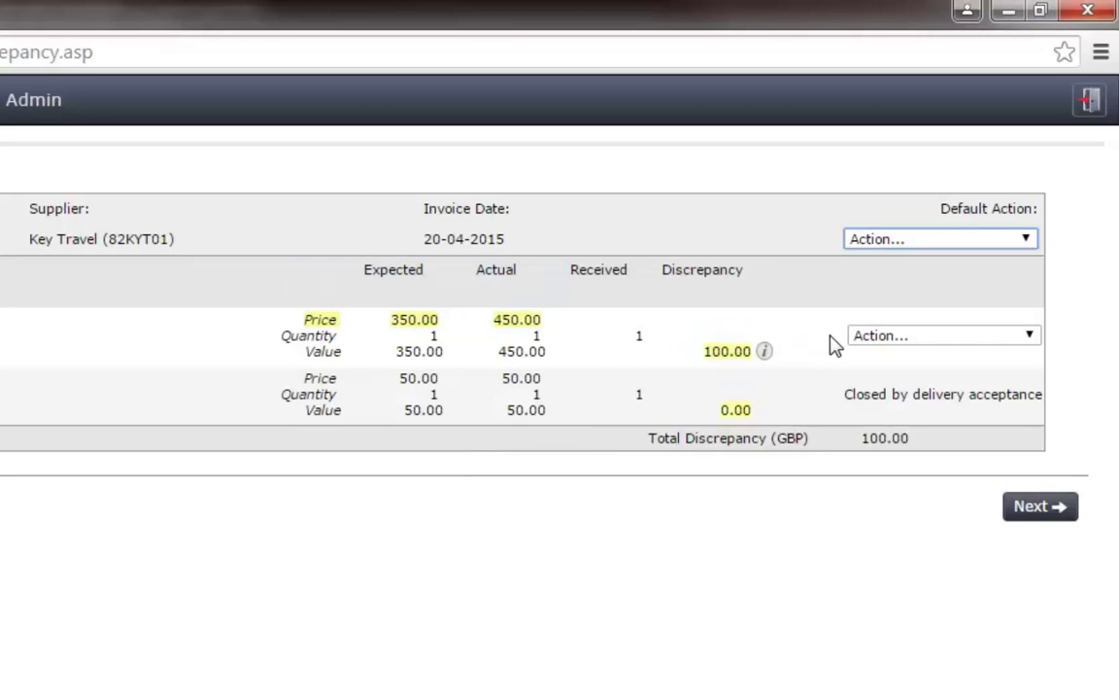
{"action": "left_click", "coordinate": [999, 335]}
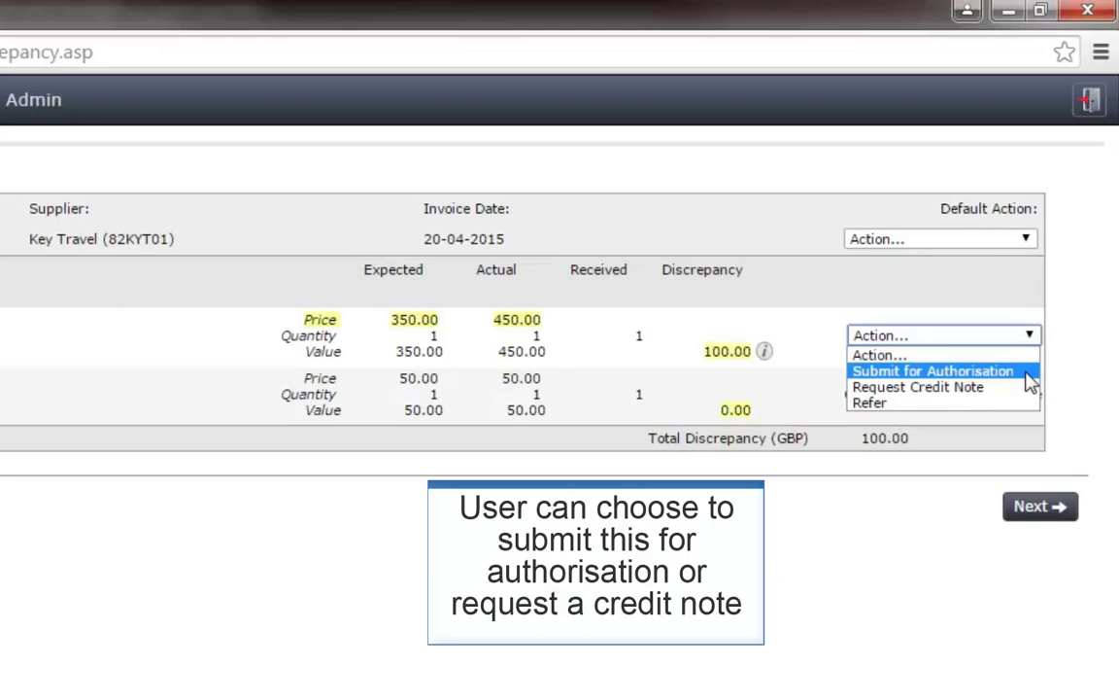
{"action": "left_click", "coordinate": [1028, 373]}
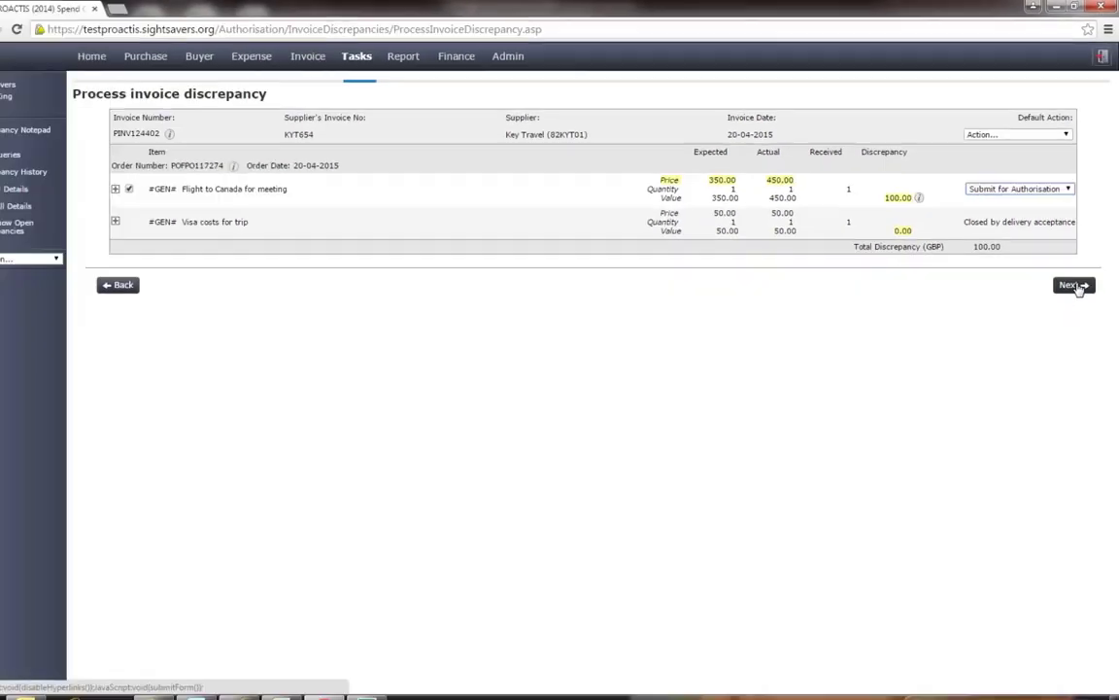
{"action": "left_click", "coordinate": [1046, 511]}
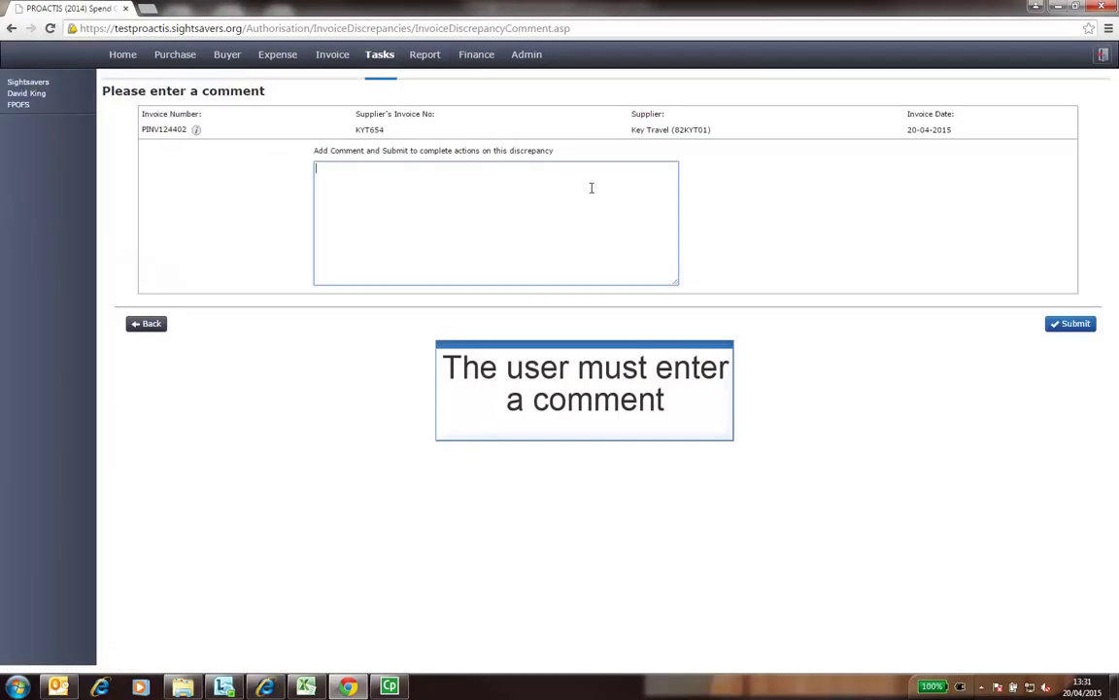
{"action": "left_click", "coordinate": [592, 187]}
{"action": "type", "text": "Unexpected price increase due to time of travel."}
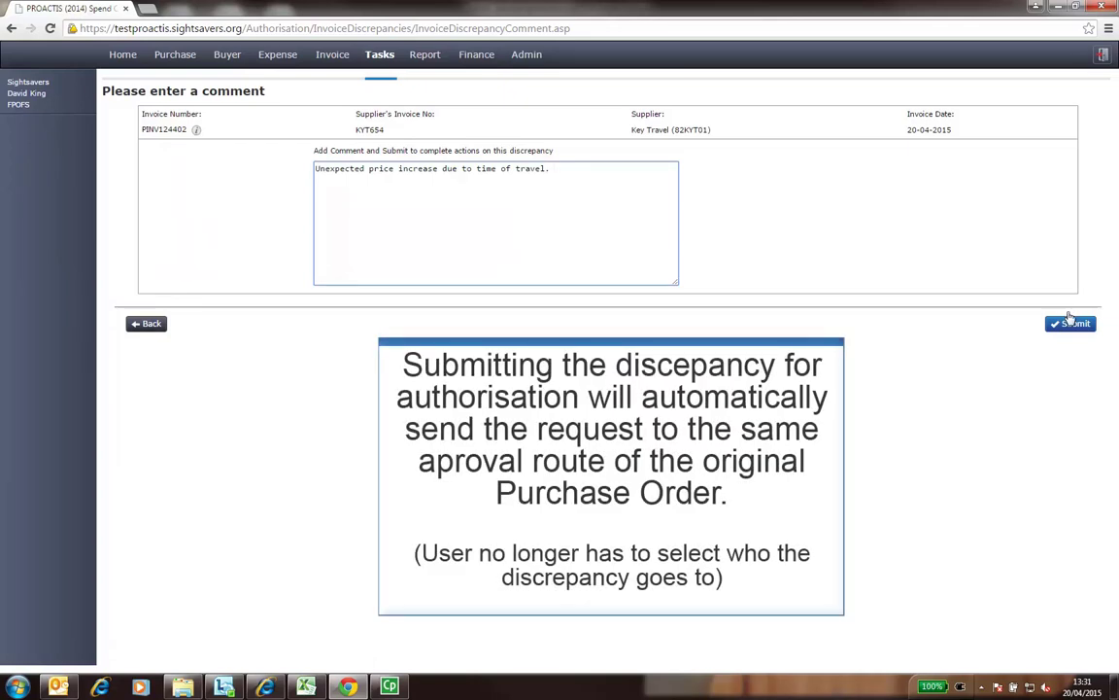
- Submit the Key Travel discrepancy, and set the Default Action of the Clarkes Stationers invoice discrepancy to Submit for Authorisation
{"action": "left_click", "coordinate": [1071, 326]}
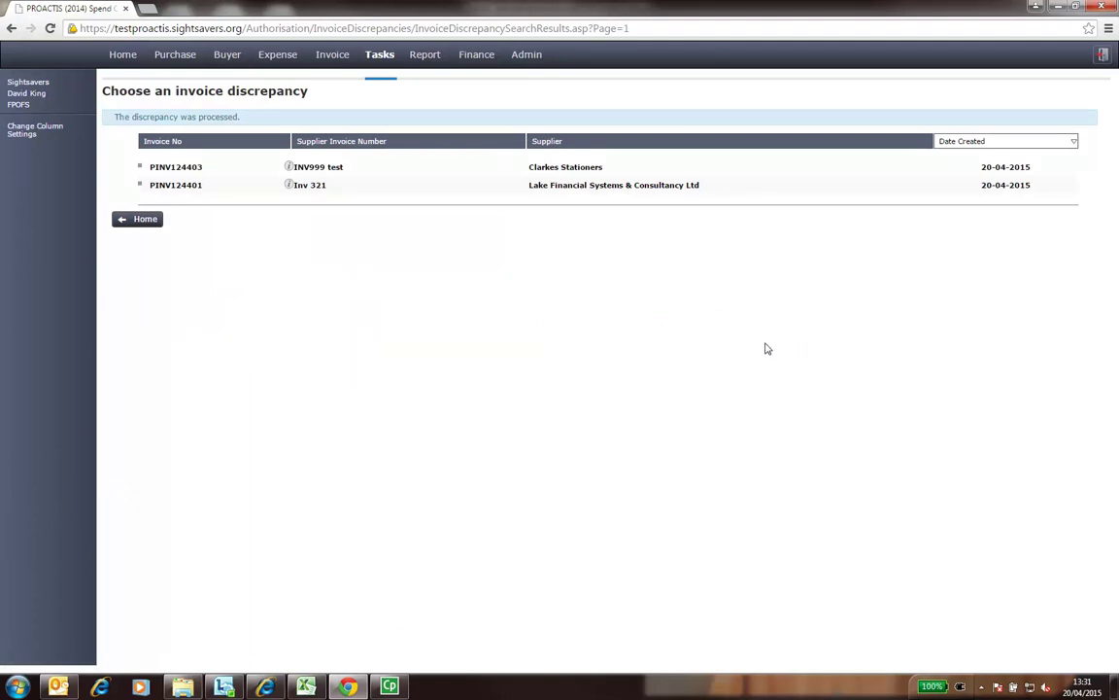
{"action": "left_click", "coordinate": [547, 171]}
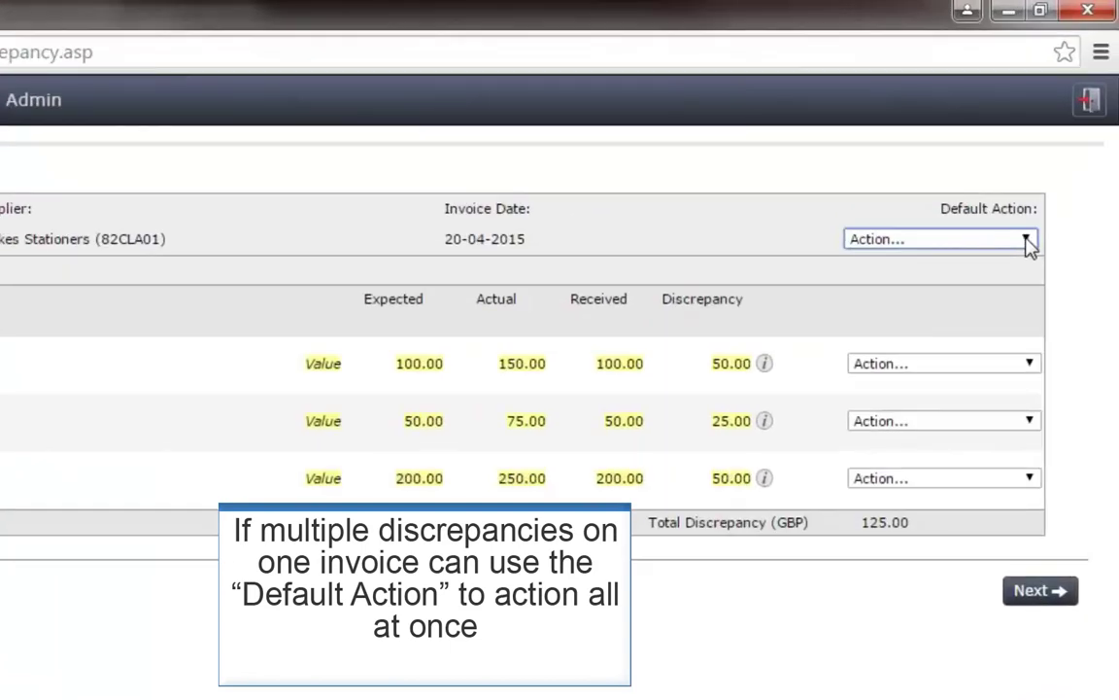
{"action": "left_click", "coordinate": [1091, 150]}
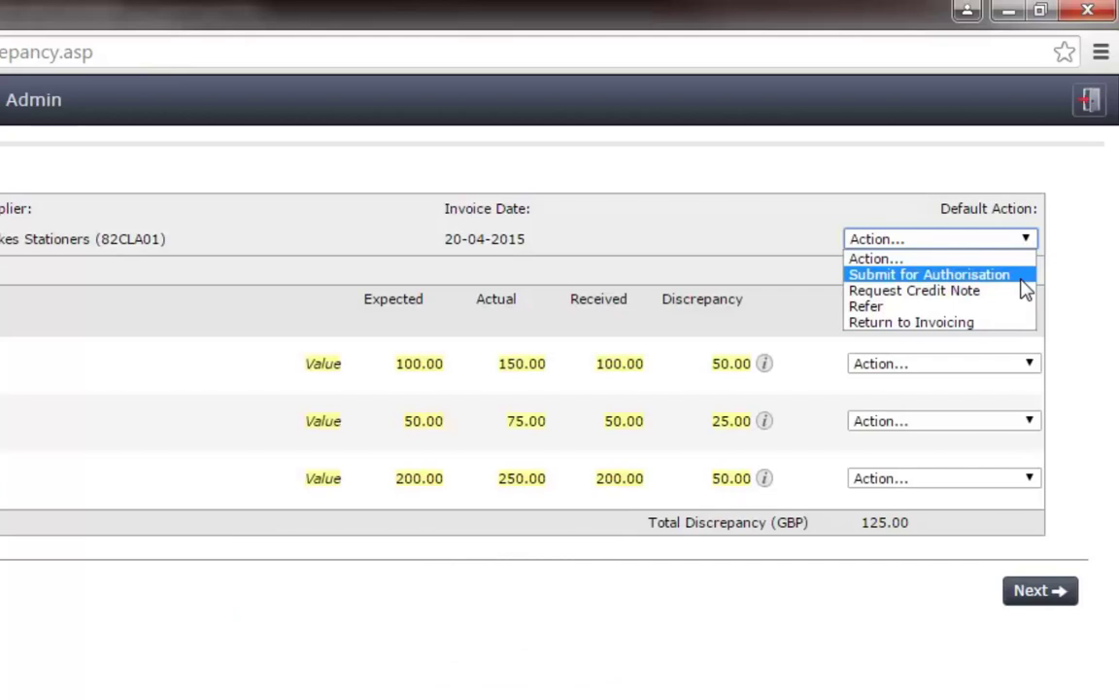
{"action": "left_click", "coordinate": [1022, 279]}
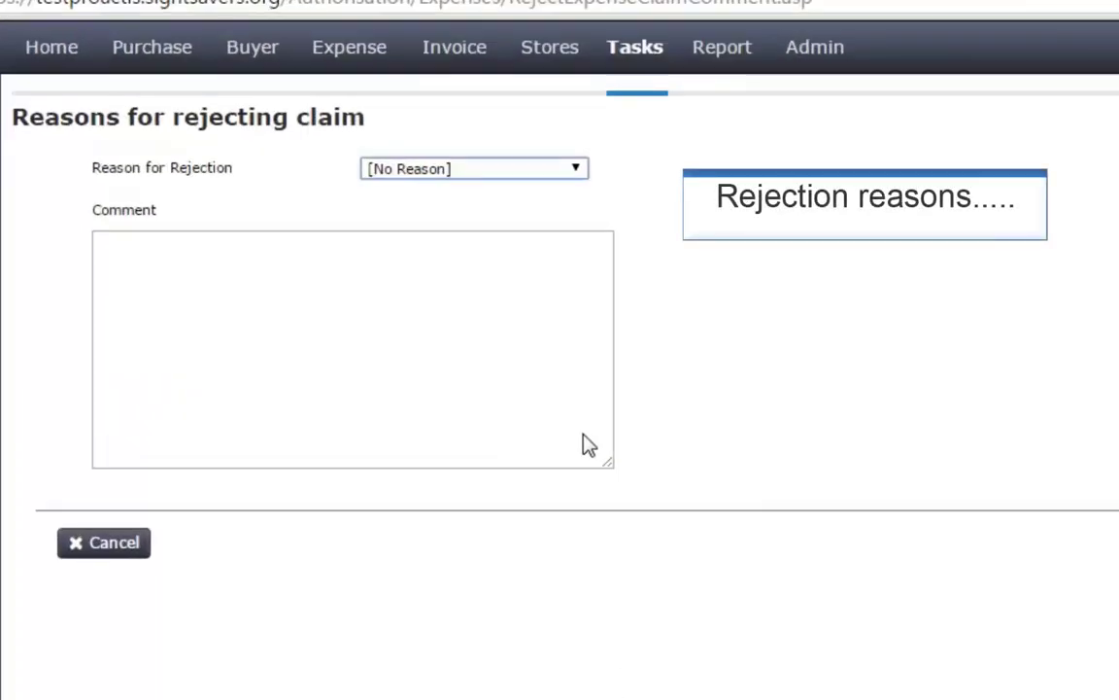
- Show the available reasons for rejecting the expense claim
{"action": "left_click", "coordinate": [578, 171]}
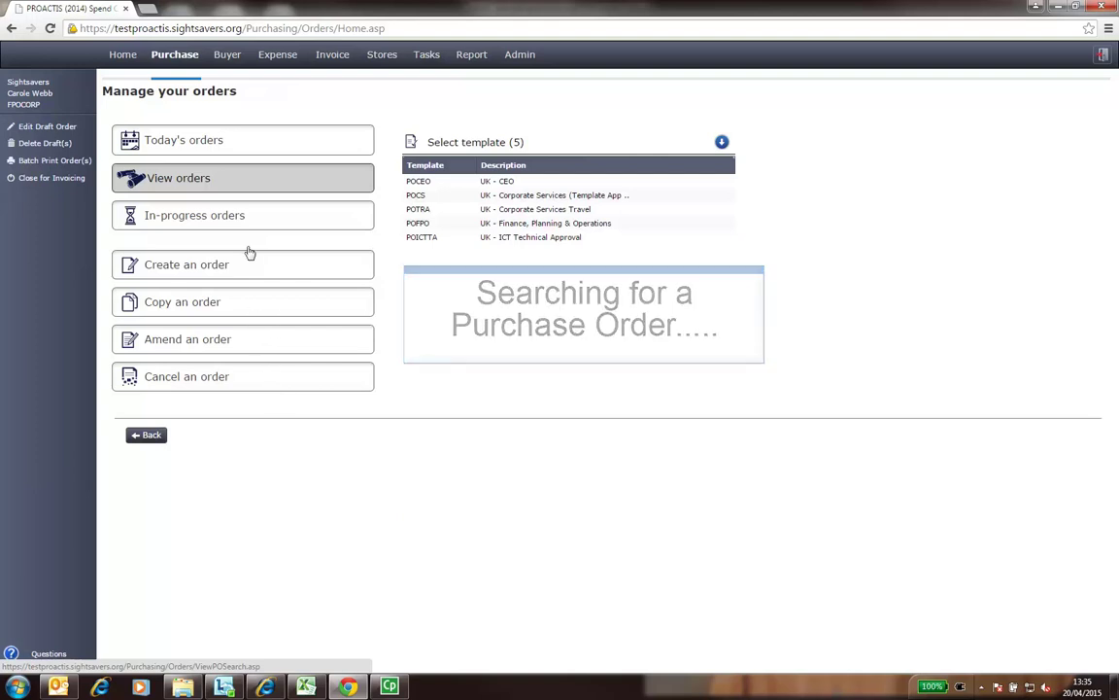
- Open the search for viewing purchase orders and expand its Other Search Criteria and Item Search Criteria sections
{"action": "left_click", "coordinate": [247, 189]}
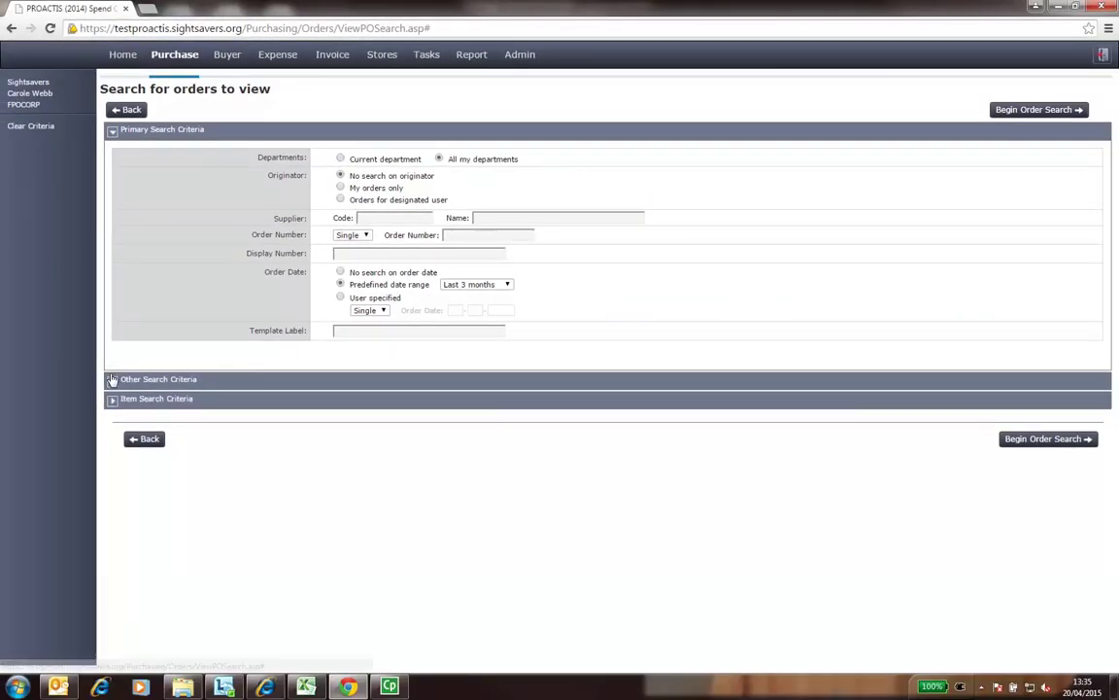
{"action": "left_click", "coordinate": [112, 379]}
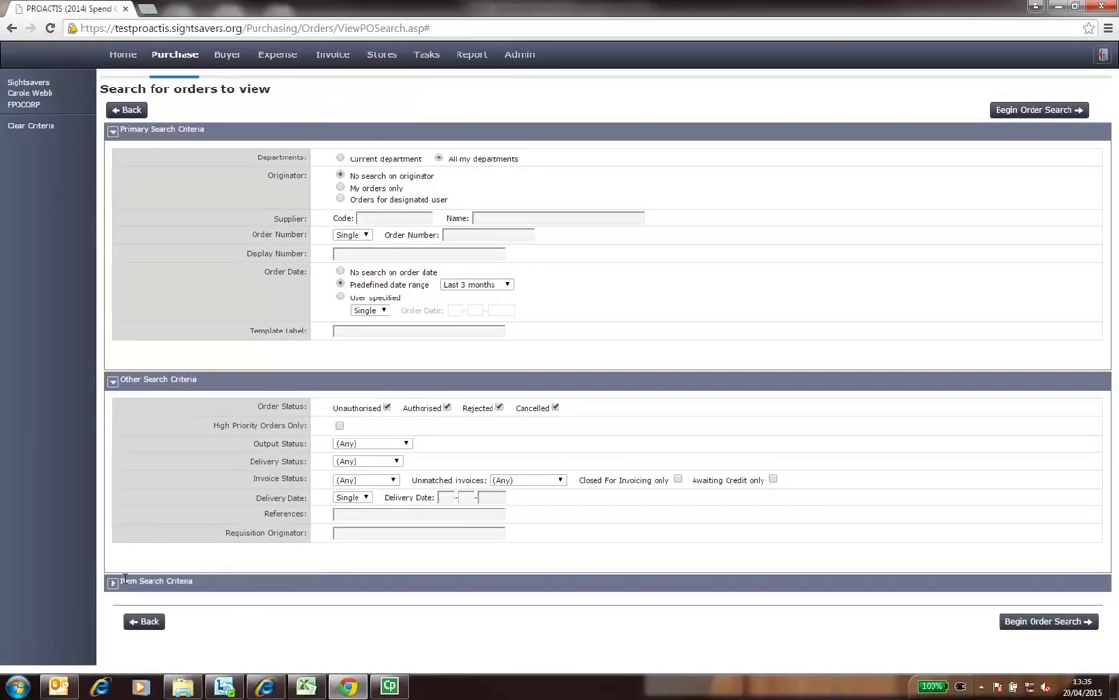
{"action": "left_click", "coordinate": [123, 579]}
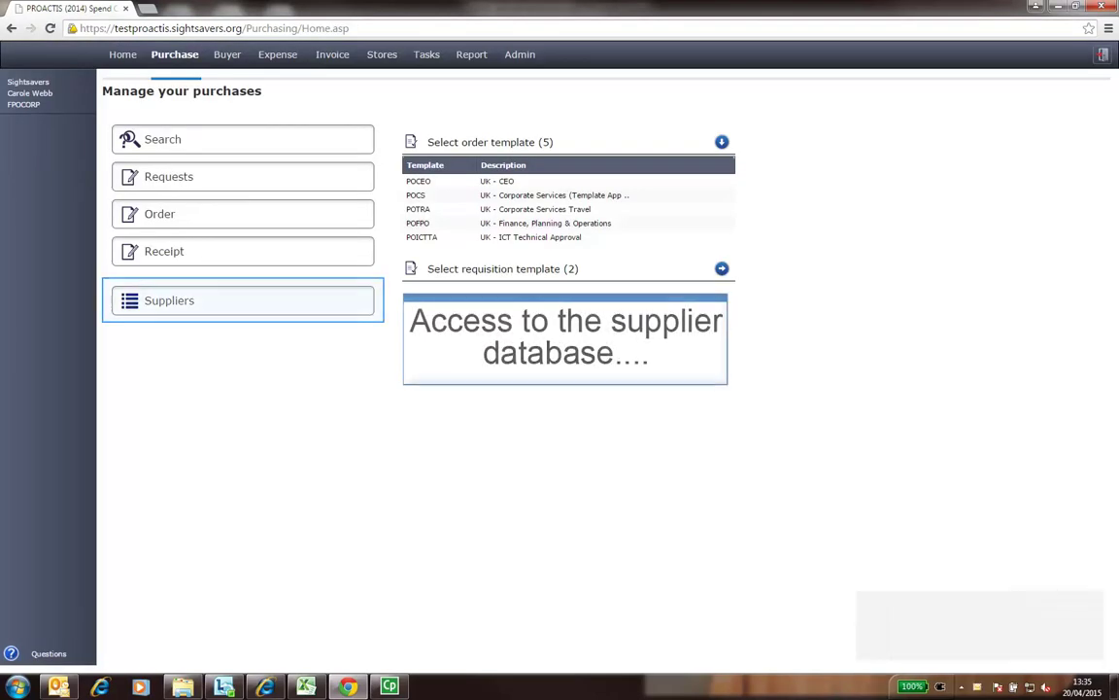
- Search the supplier database for the title "key" and view the Key Travel supplier's details and transactions
{"action": "left_click", "coordinate": [243, 300]}
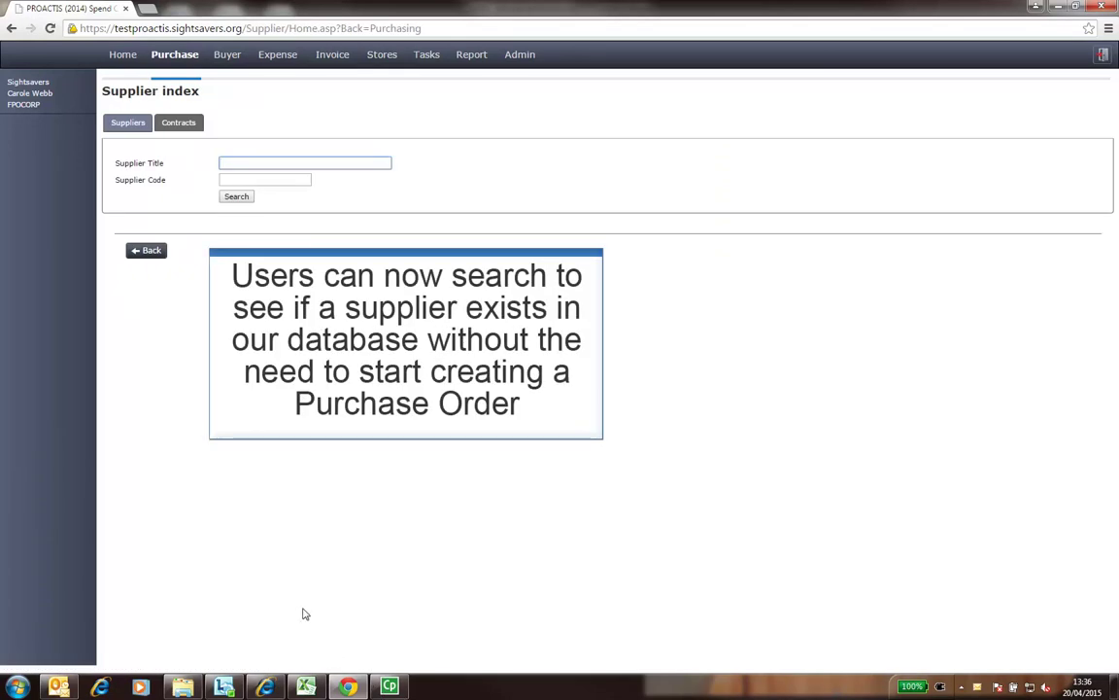
{"action": "type", "text": "key"}
{"action": "key", "text": "Tab"}
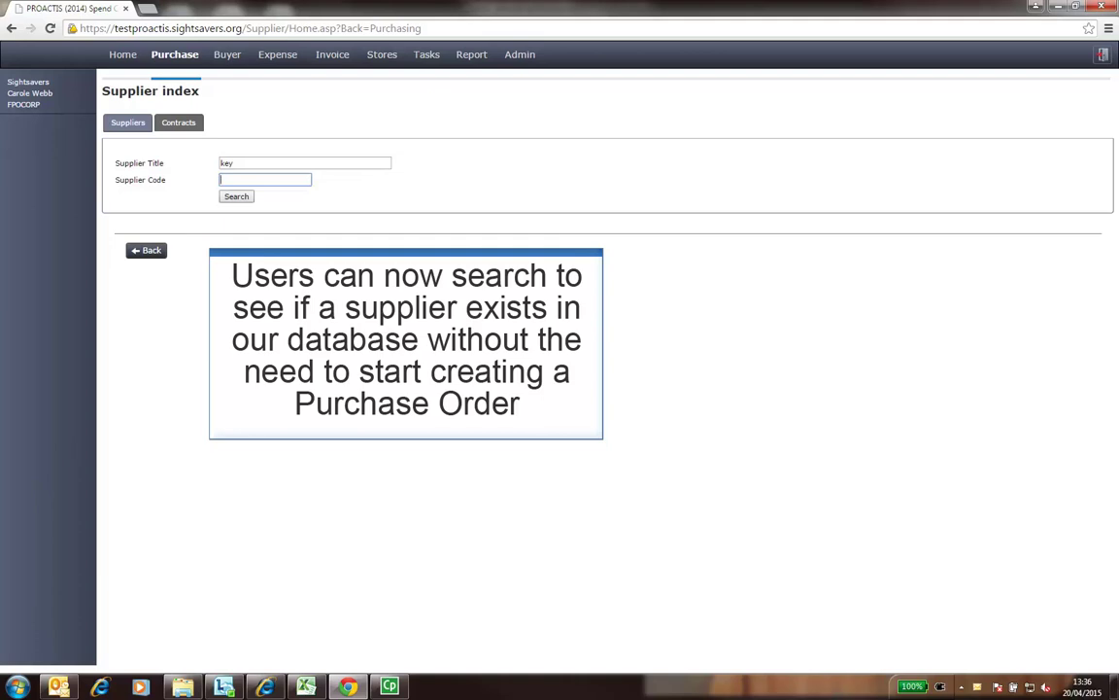
{"action": "left_click", "coordinate": [236, 197]}
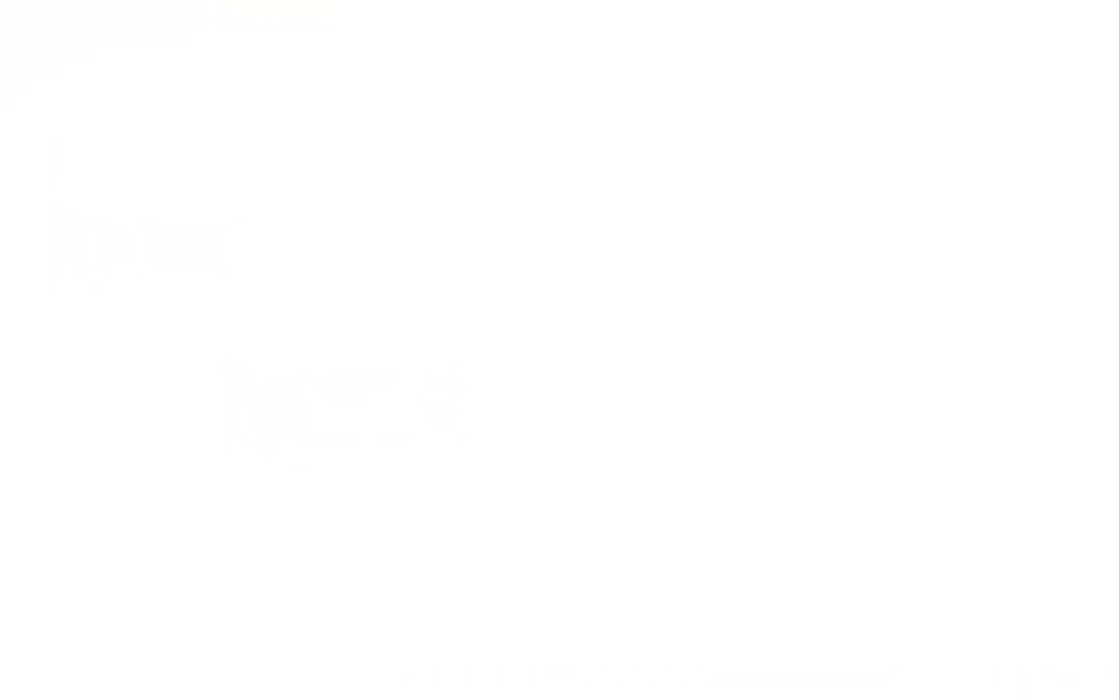
{"action": "left_click", "coordinate": [390, 282]}
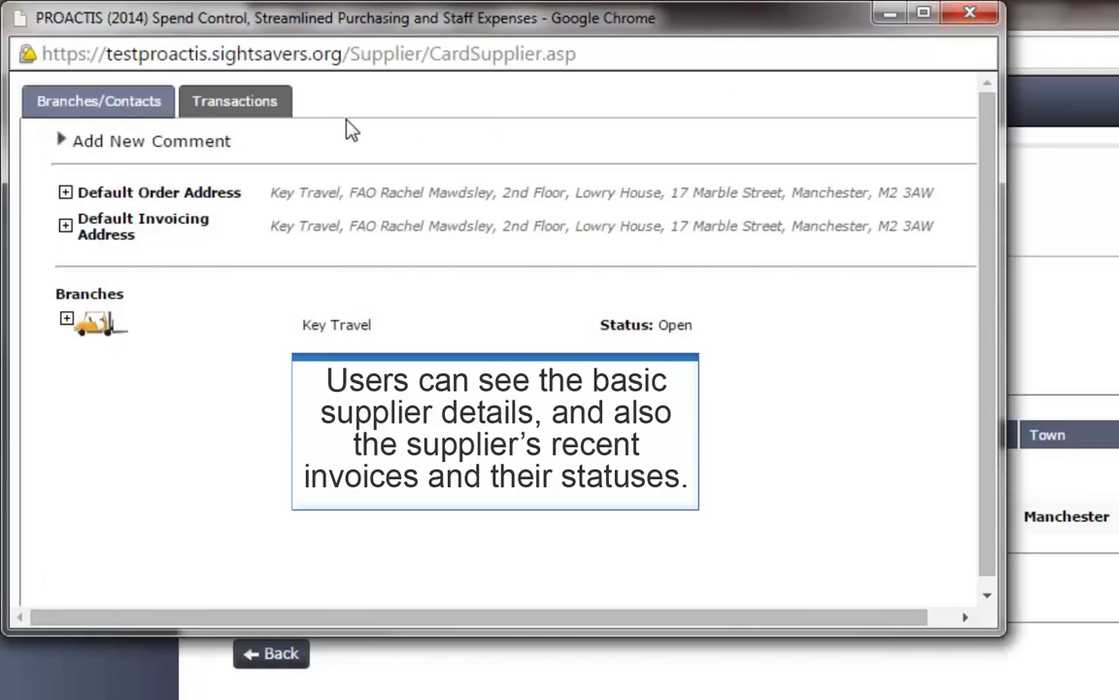
{"action": "left_click", "coordinate": [252, 101]}
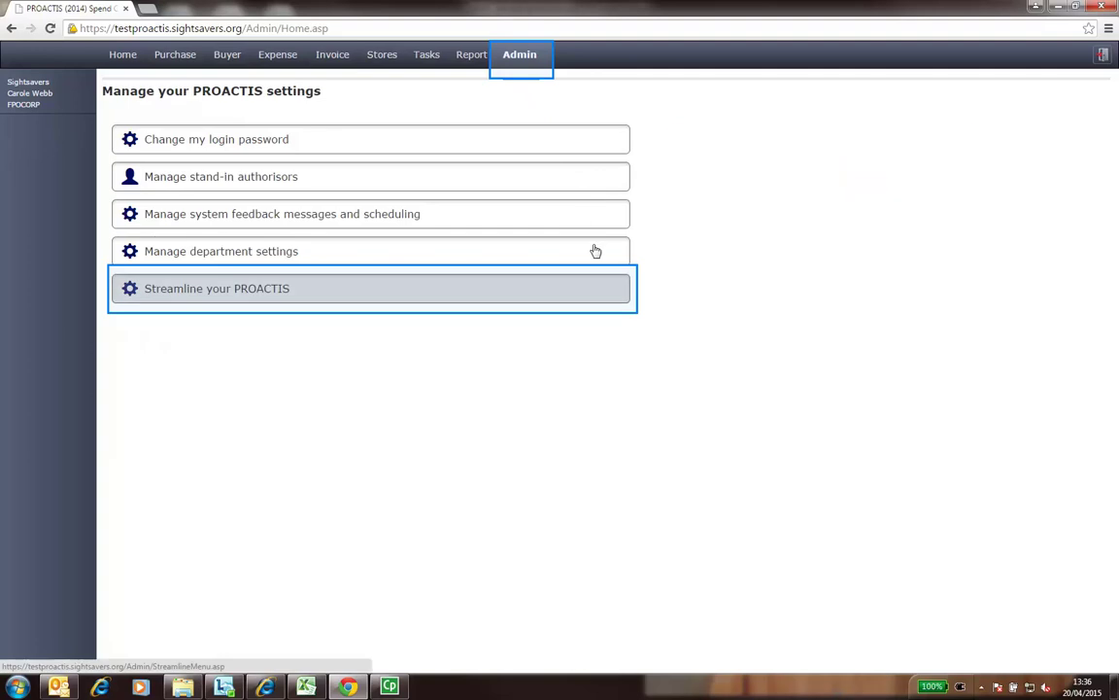
- Set the preferred PROACTIS theme to Blue in the streamlining settings
{"action": "left_click", "coordinate": [598, 292]}
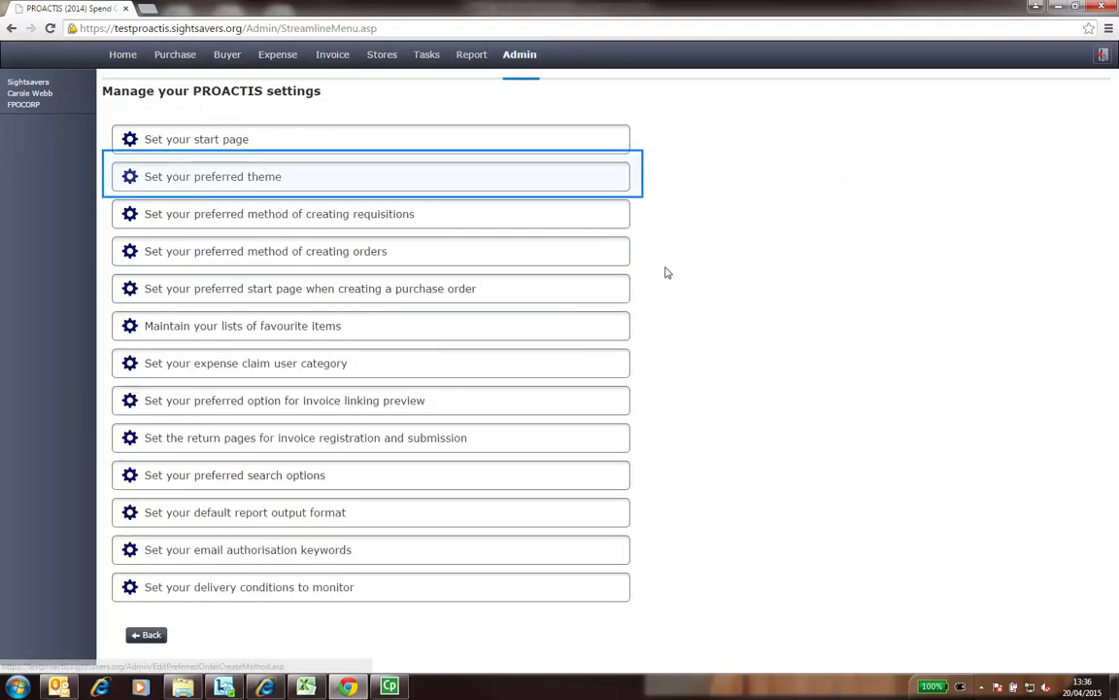
{"action": "left_click", "coordinate": [610, 178]}
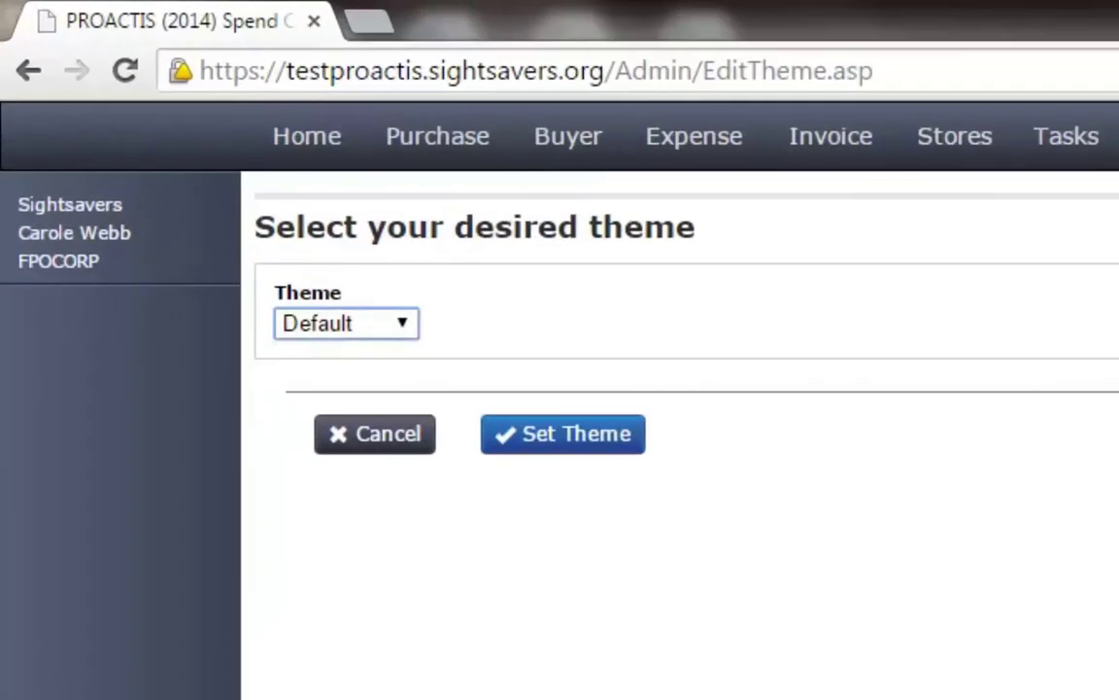
{"action": "left_click", "coordinate": [404, 325]}
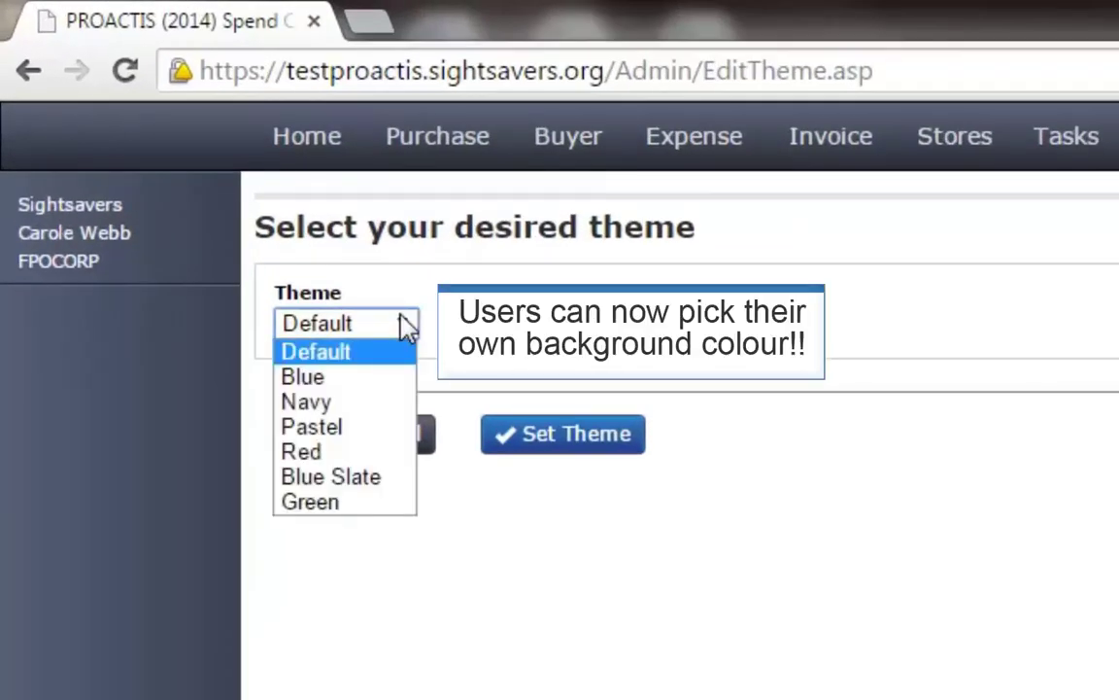
{"action": "left_click", "coordinate": [375, 379]}
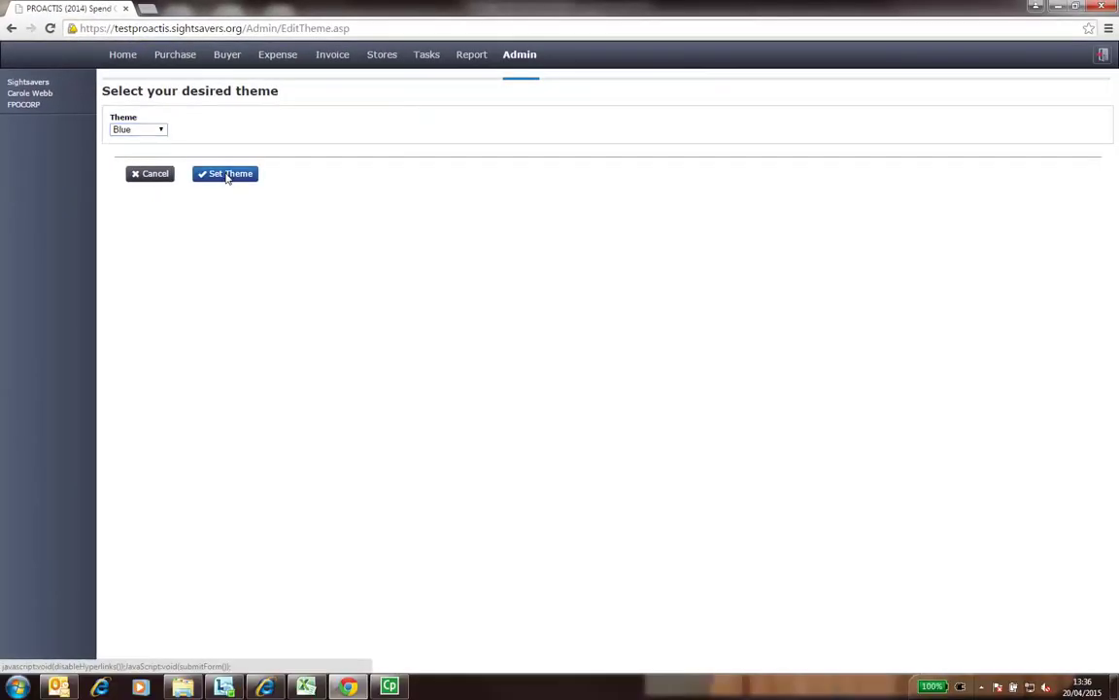
{"action": "left_click", "coordinate": [227, 175]}
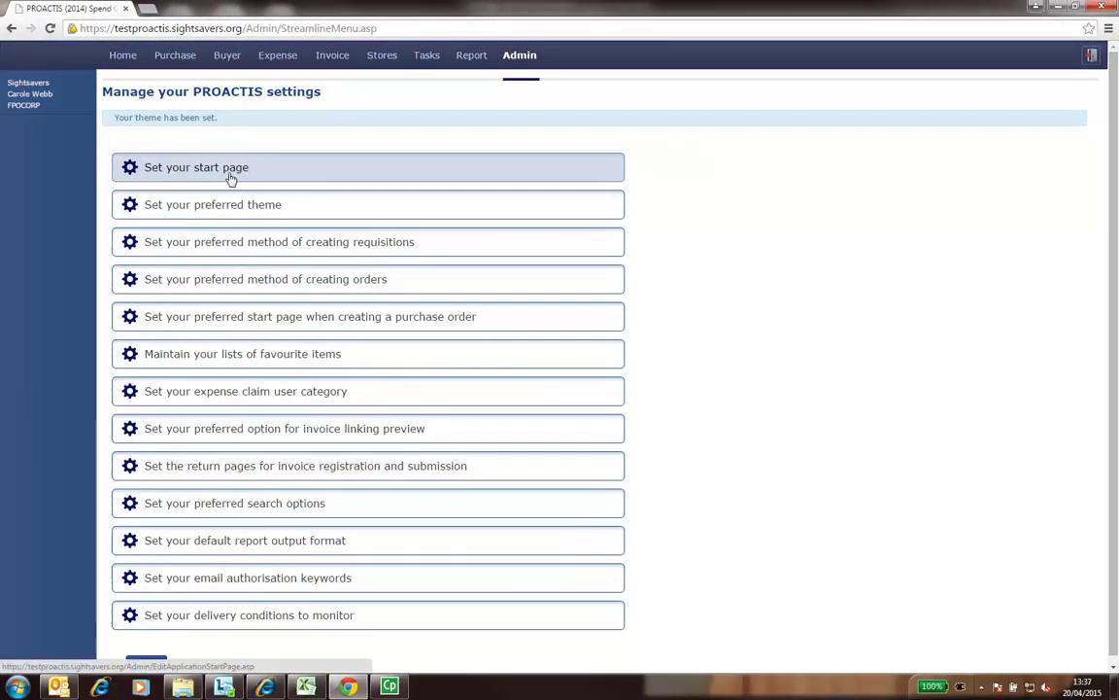